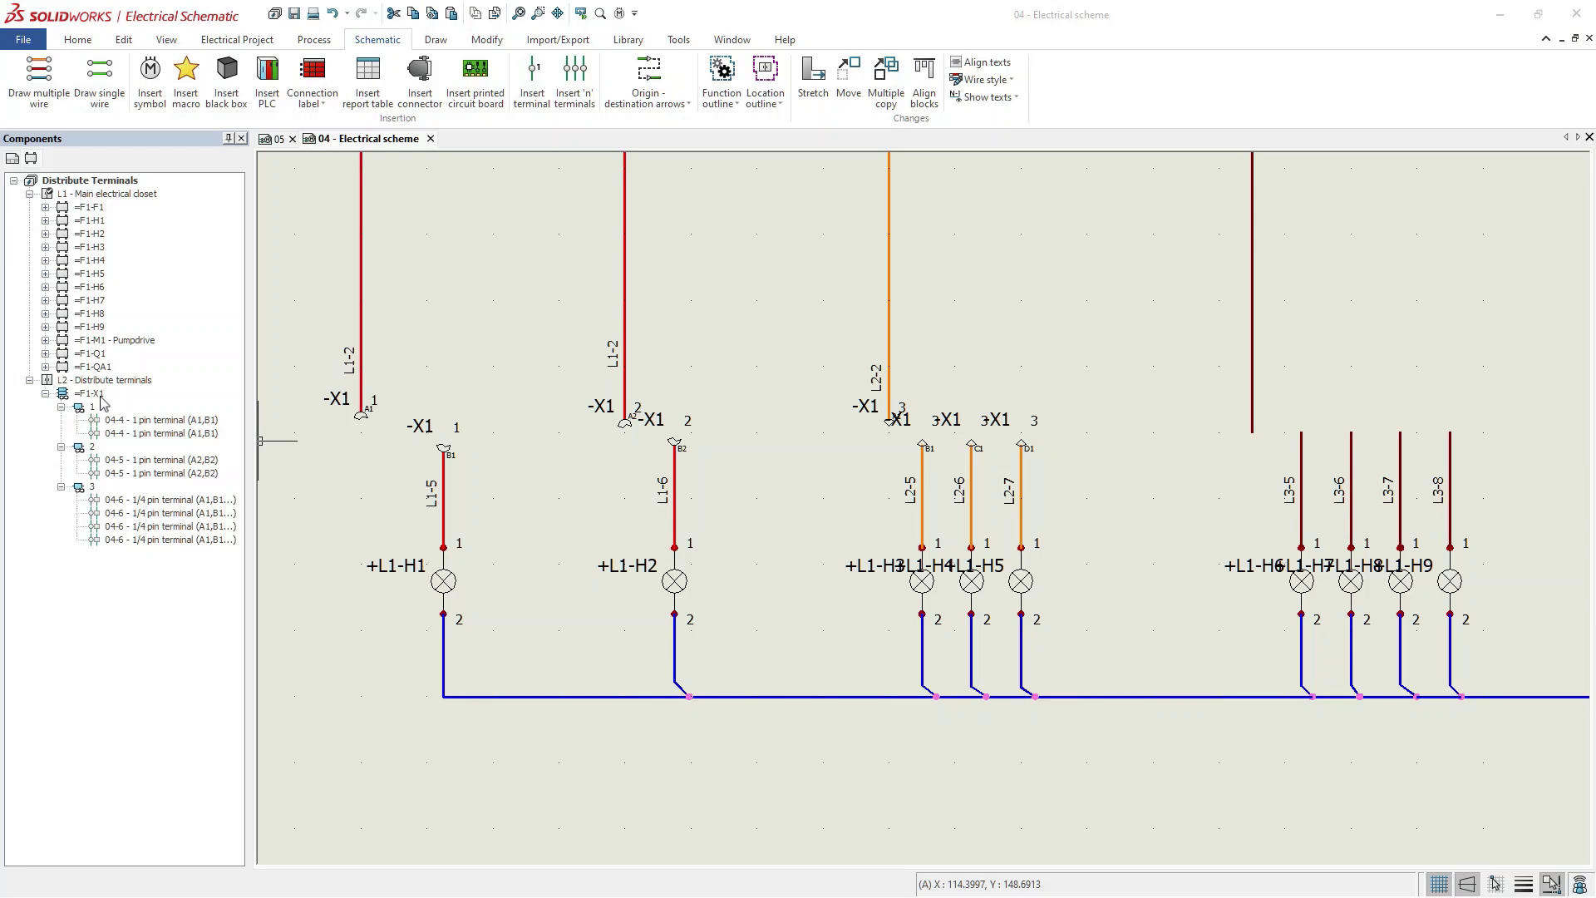
- Add a new terminal to strip =F1-X1 using the ISA7 Terminal 4 manufacturer part
right_click(101, 398)
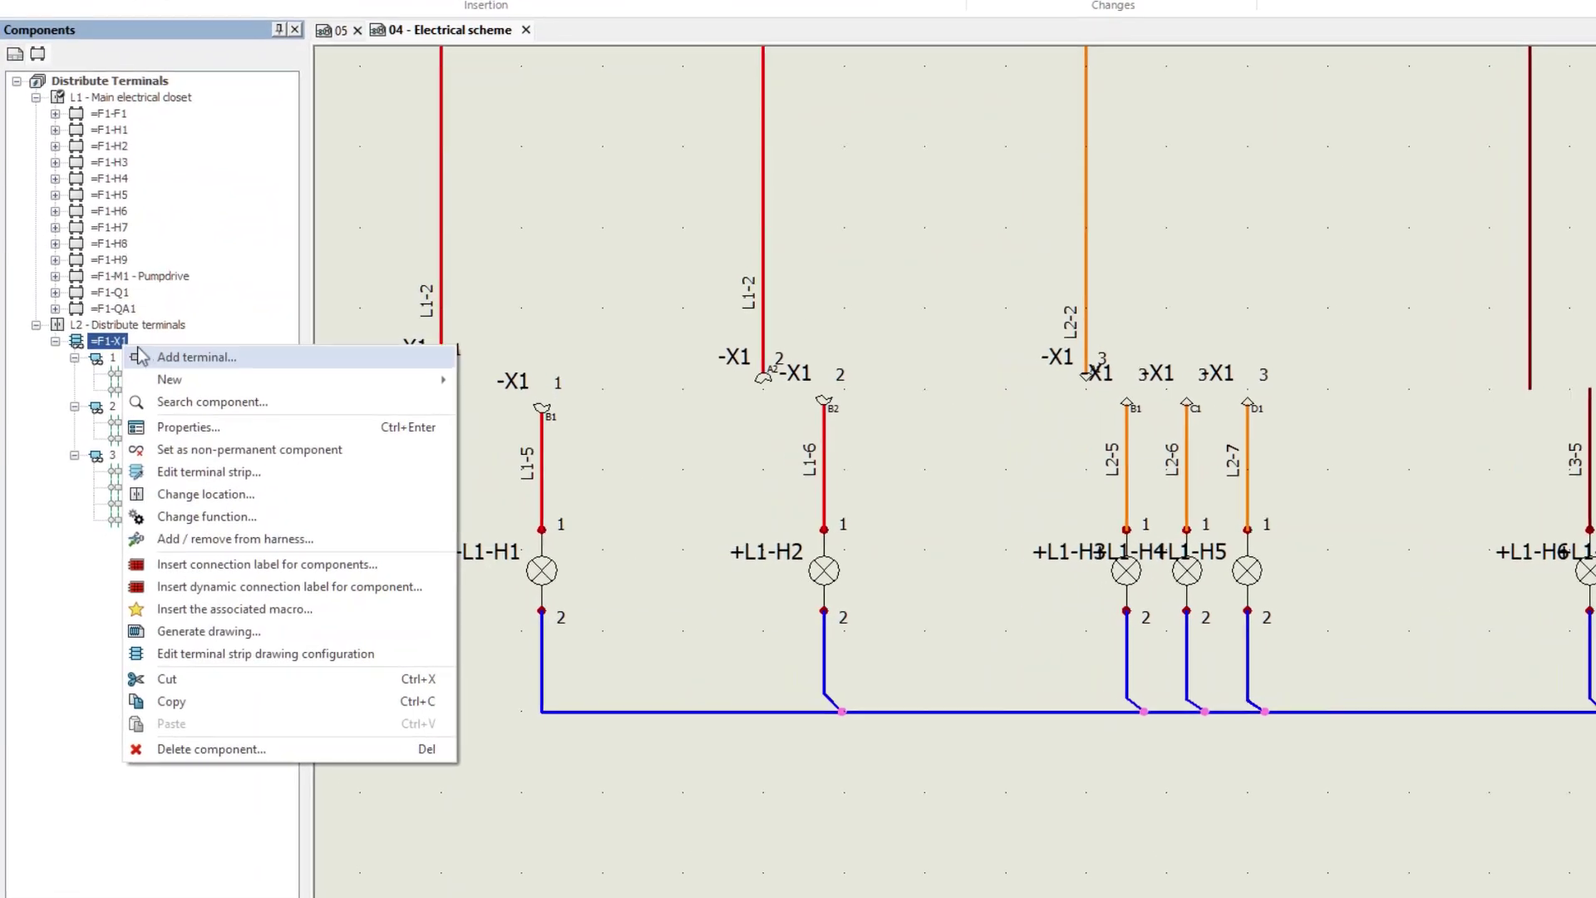
click(297, 349)
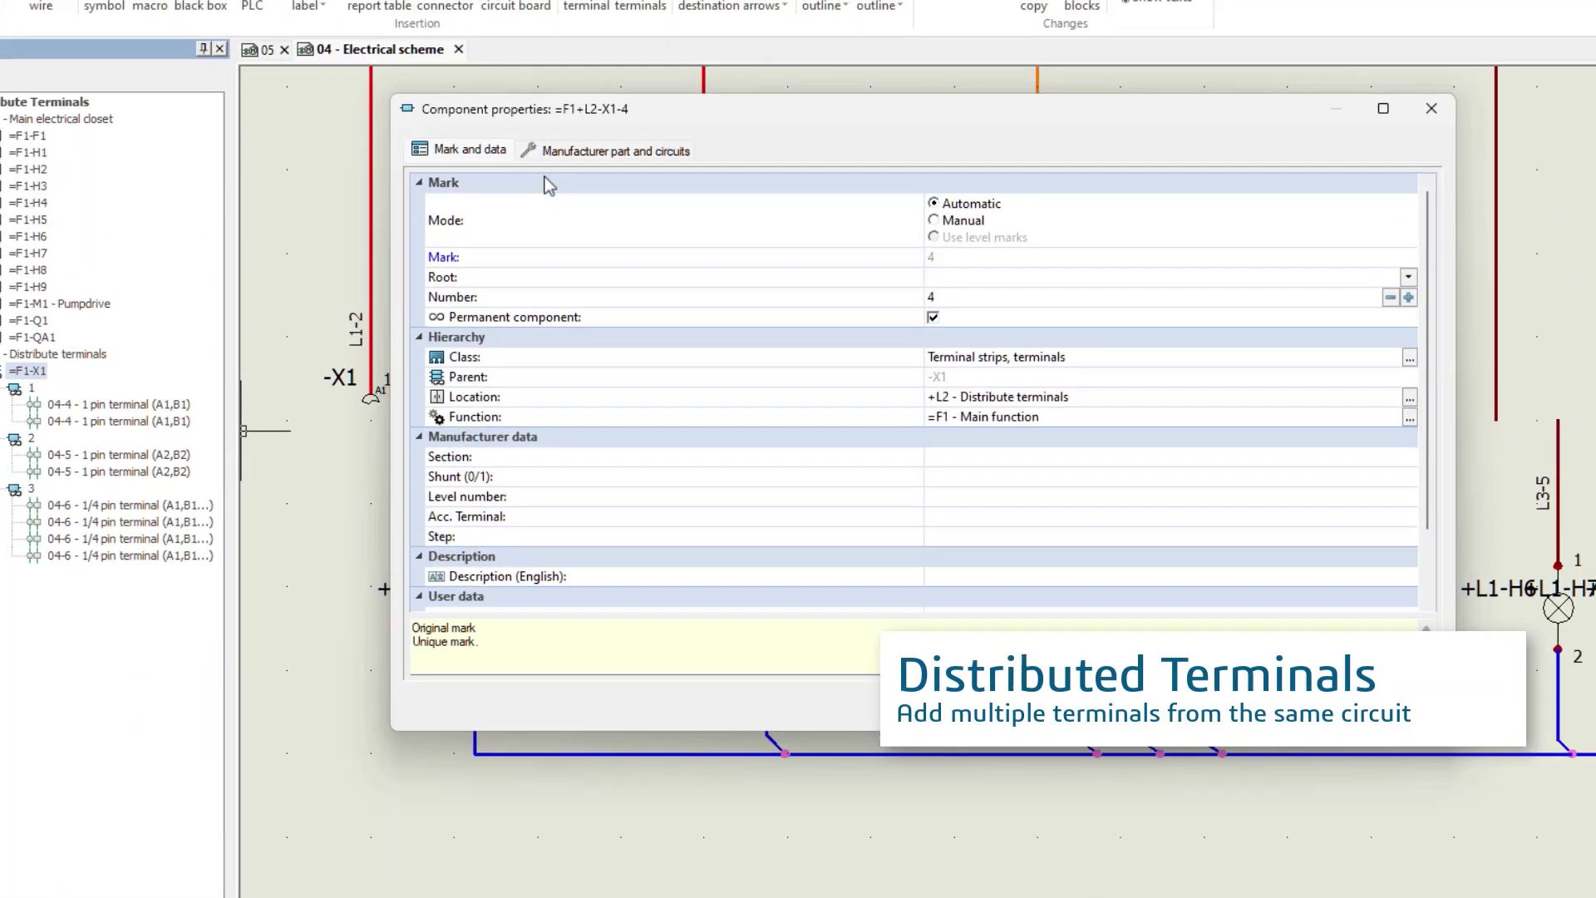
click(615, 151)
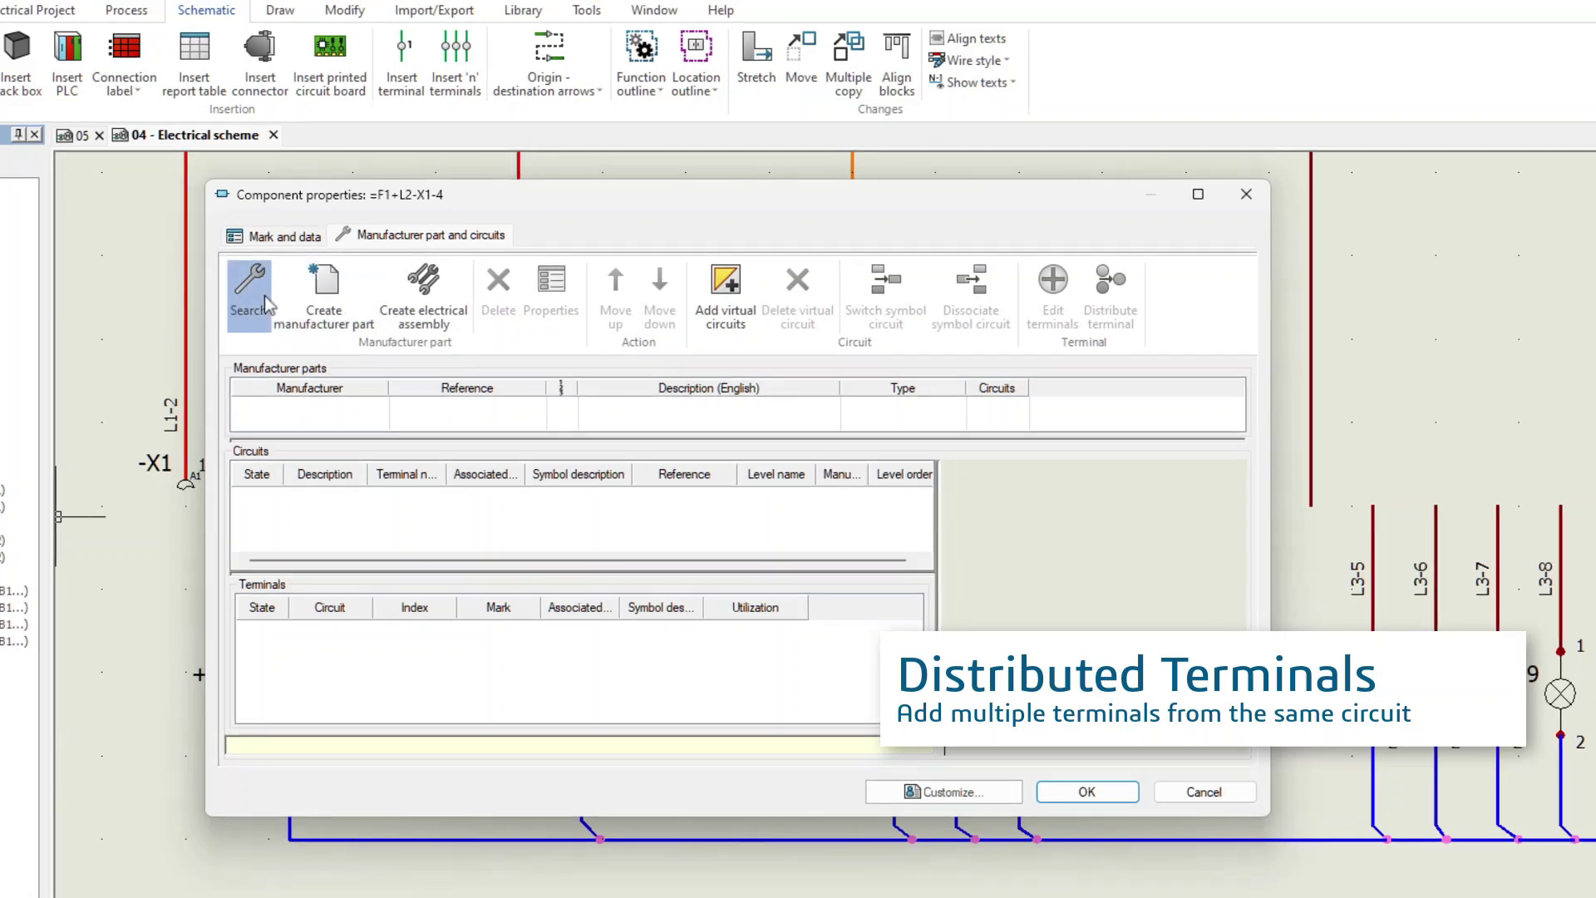
click(424, 237)
click(528, 313)
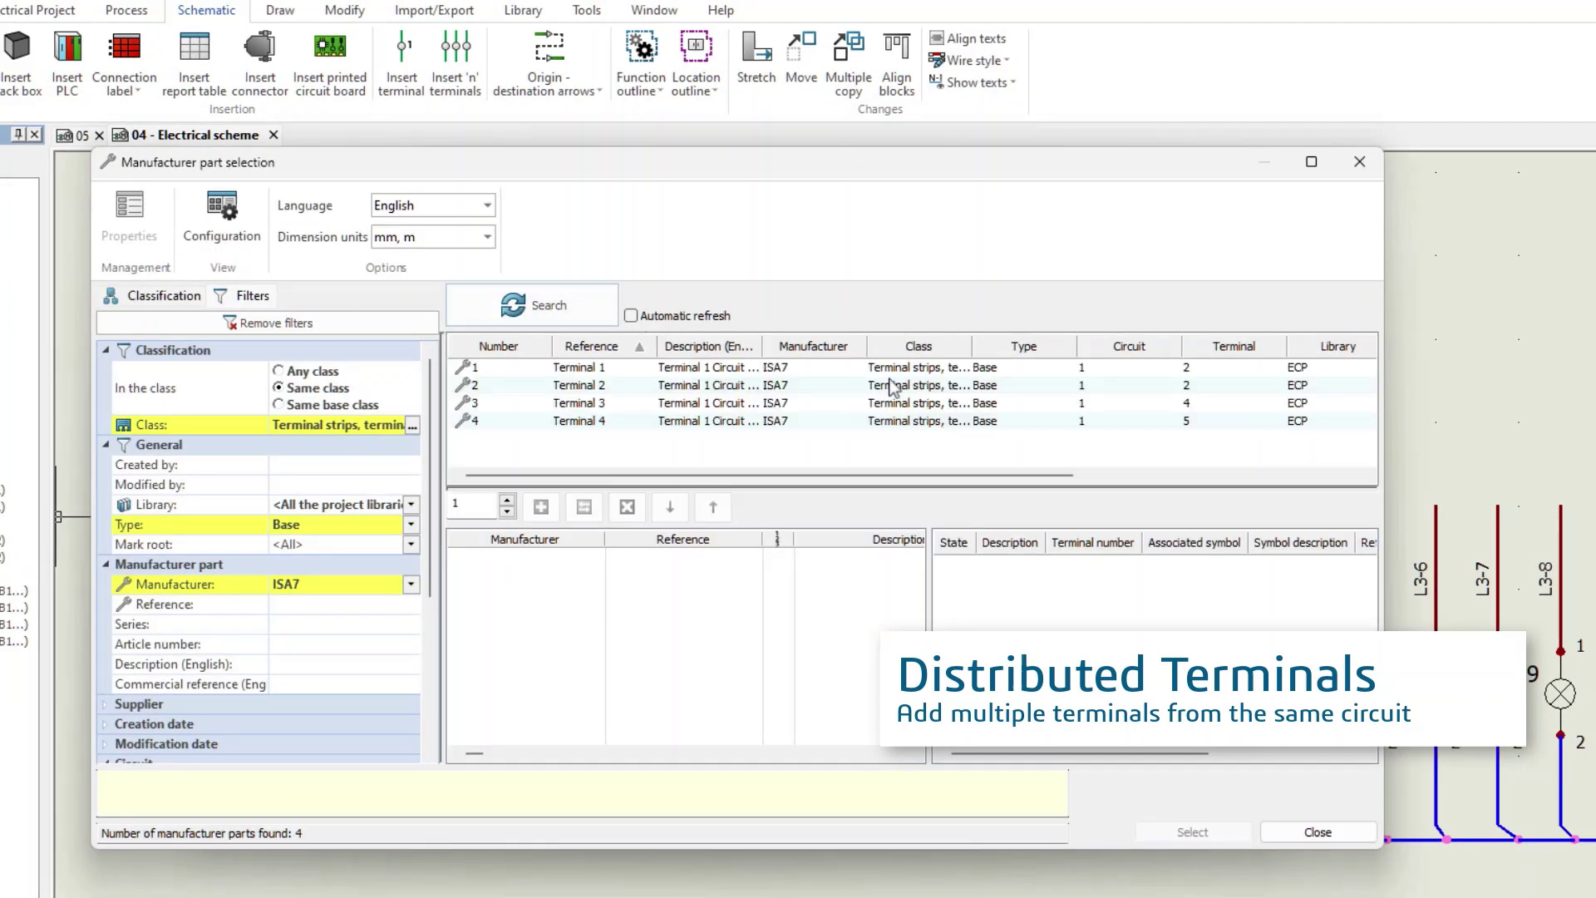
click(1072, 419)
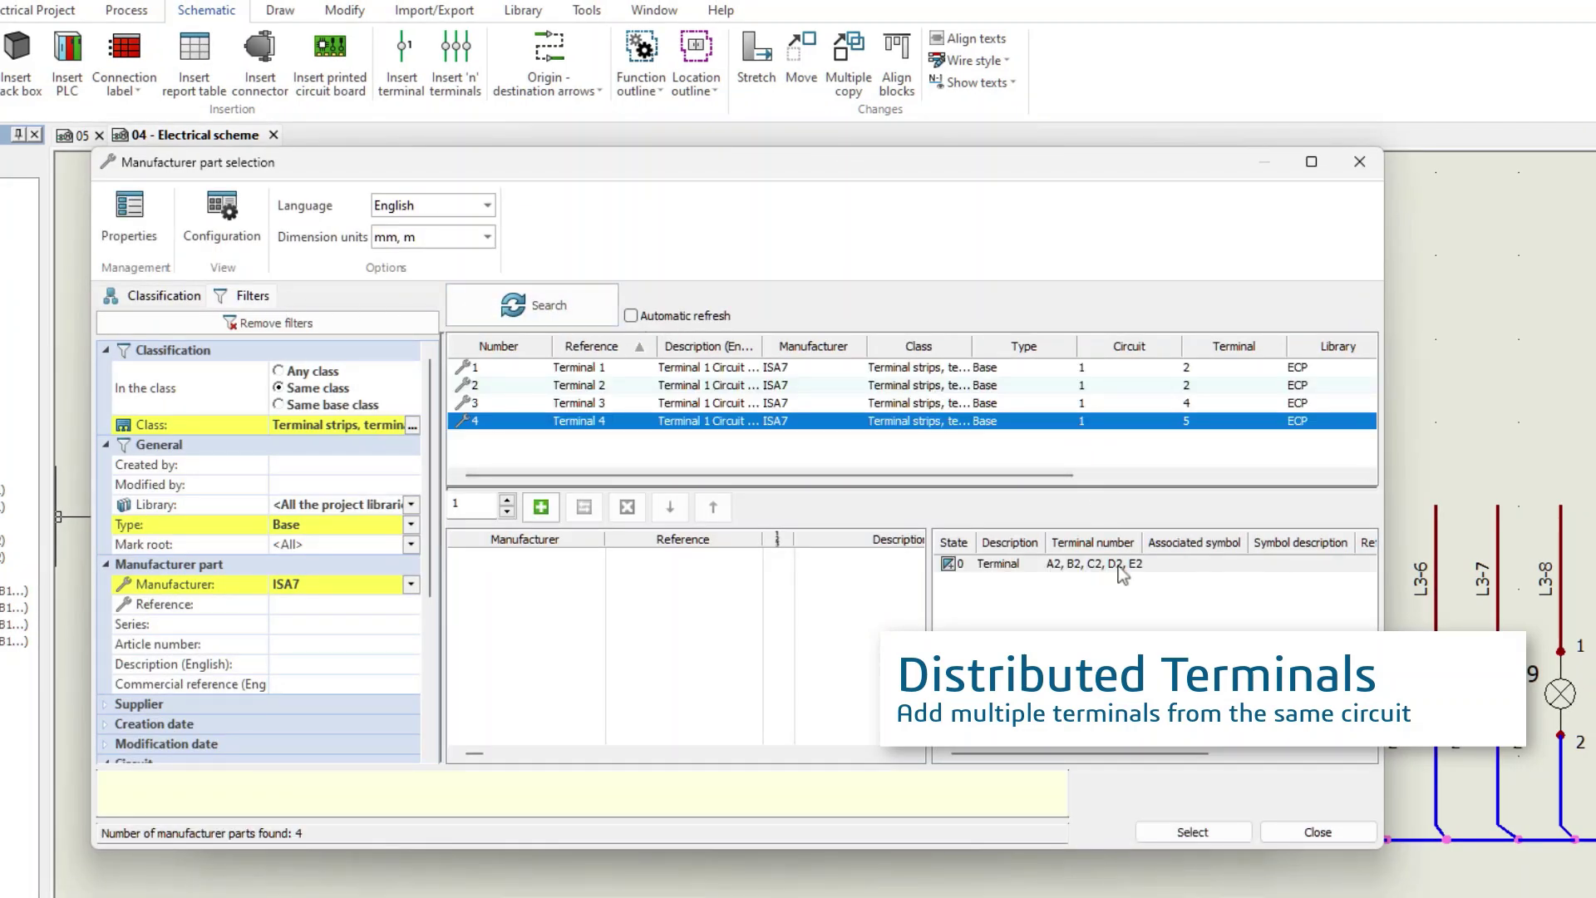
click(1207, 841)
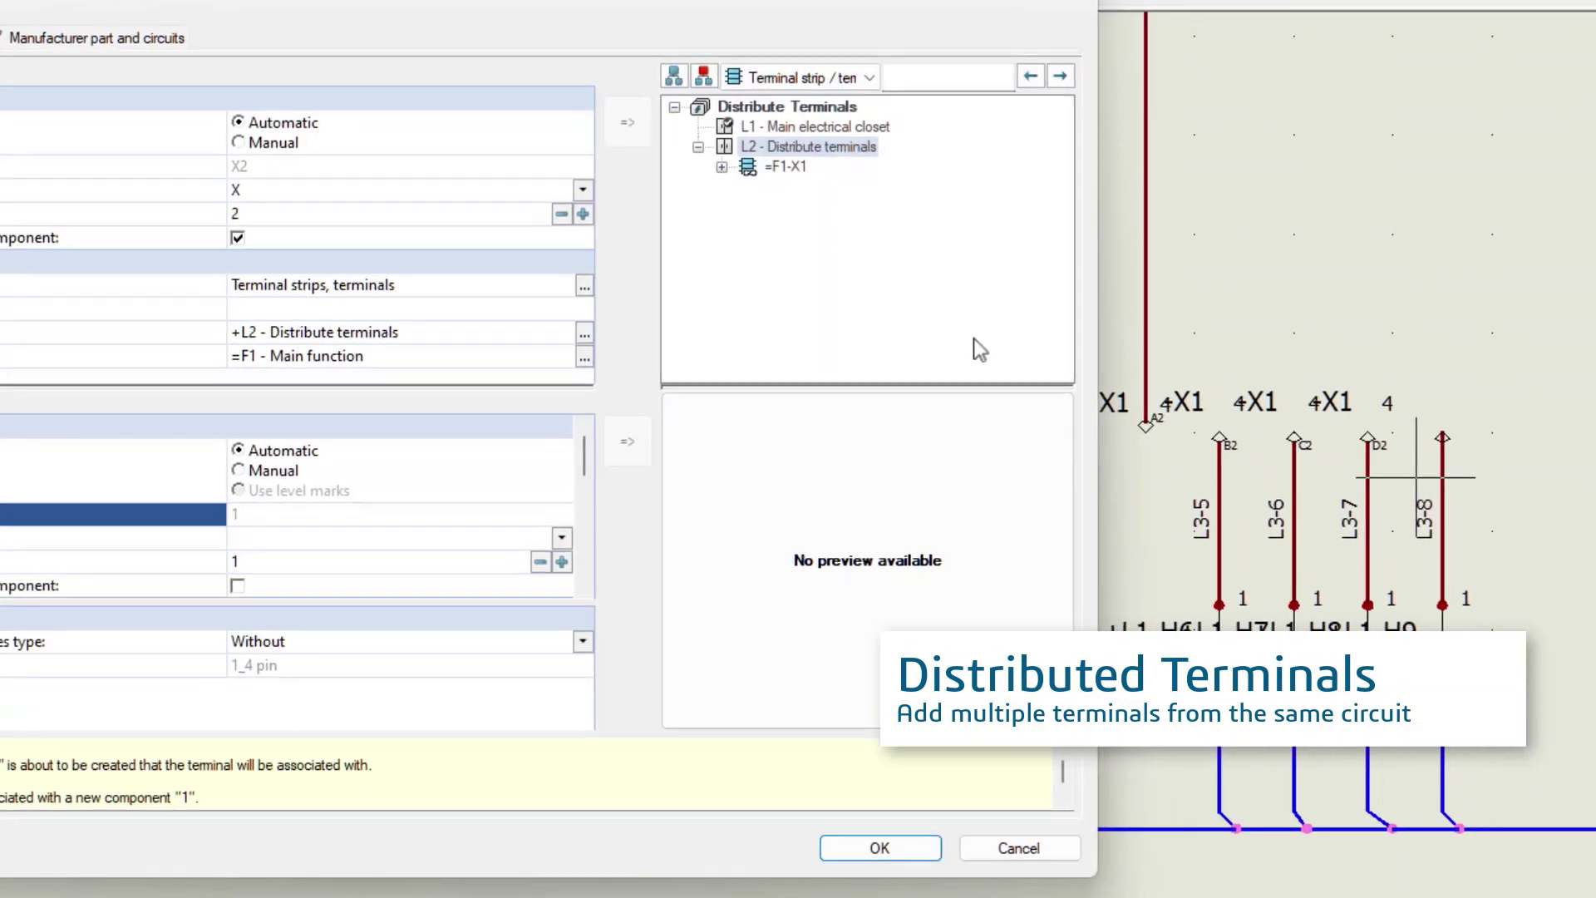
- Associate terminal #4-E2, place its symbol, and spread terminals B2–E2 across the circuits
click(720, 166)
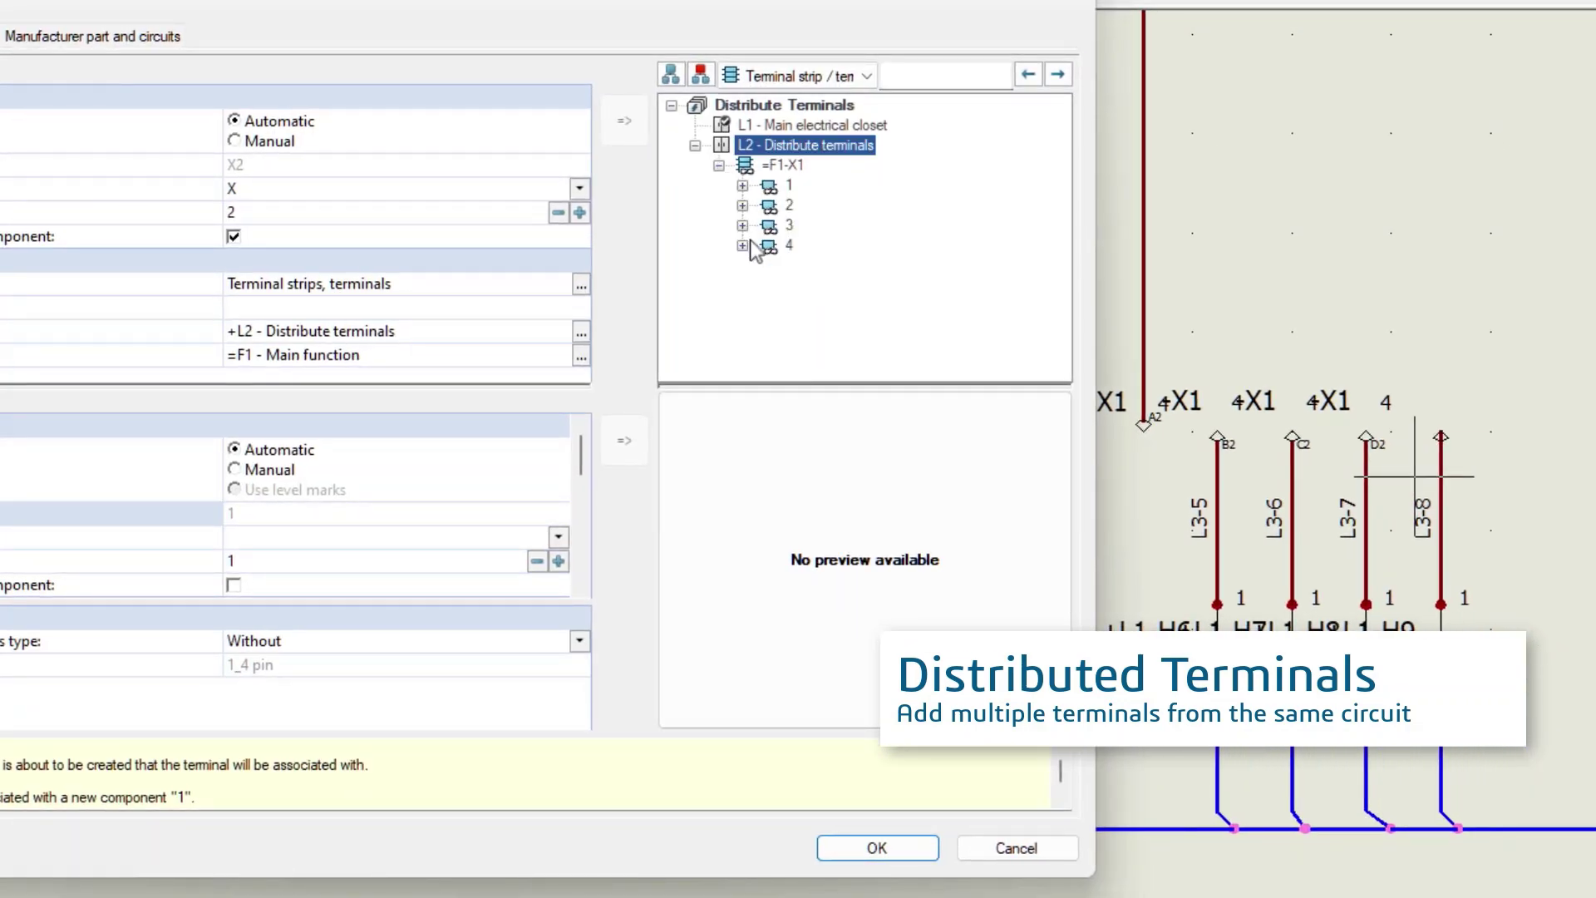
click(817, 365)
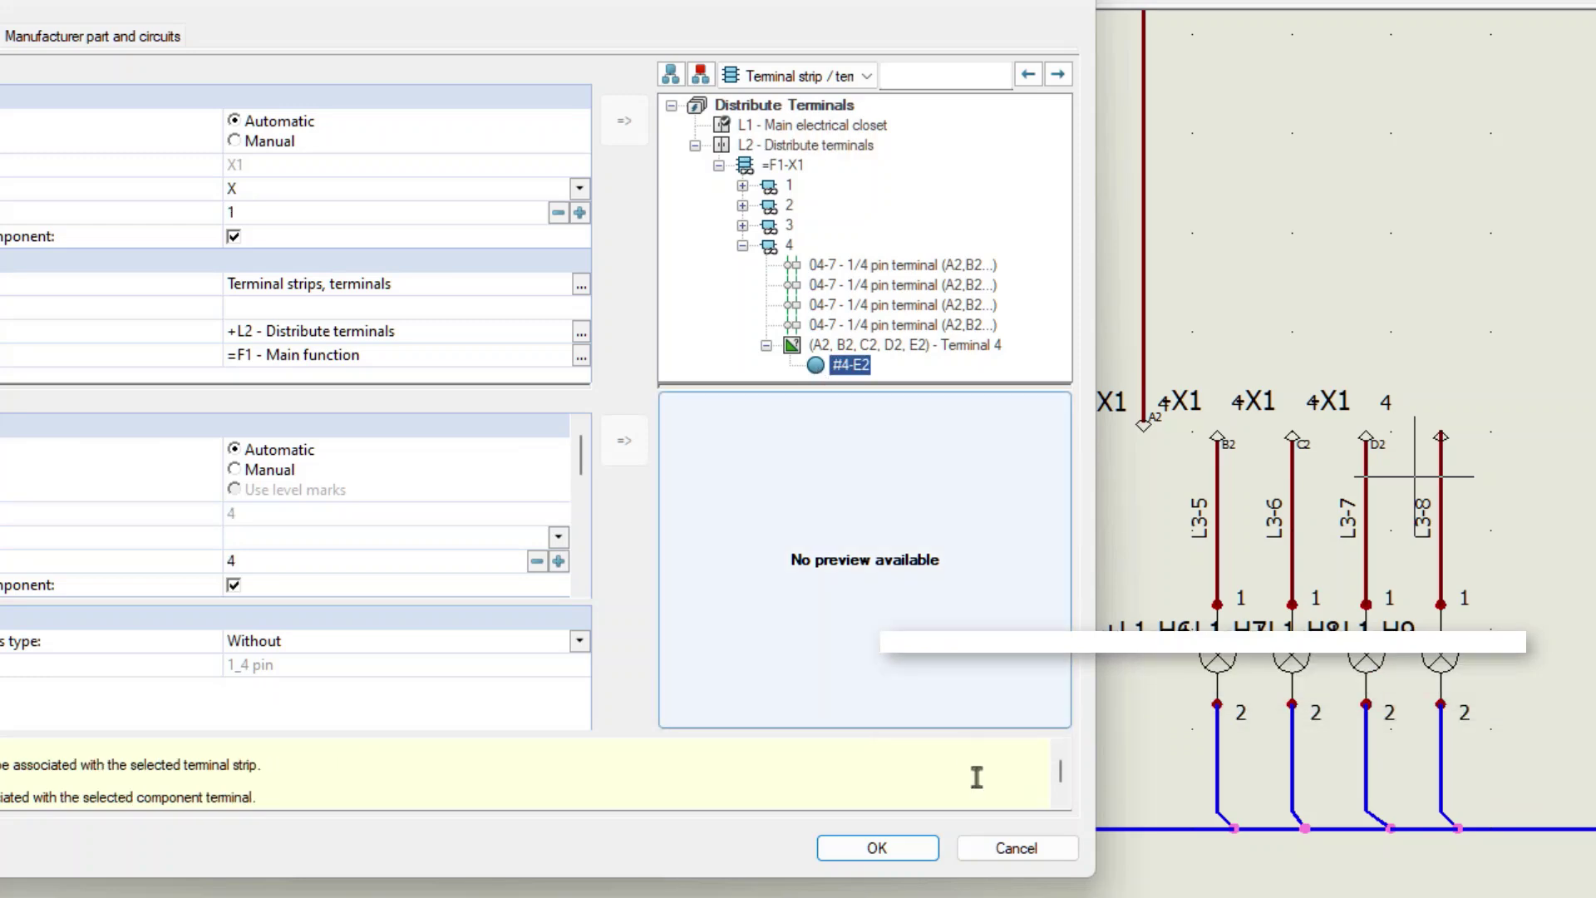
click(909, 848)
click(901, 846)
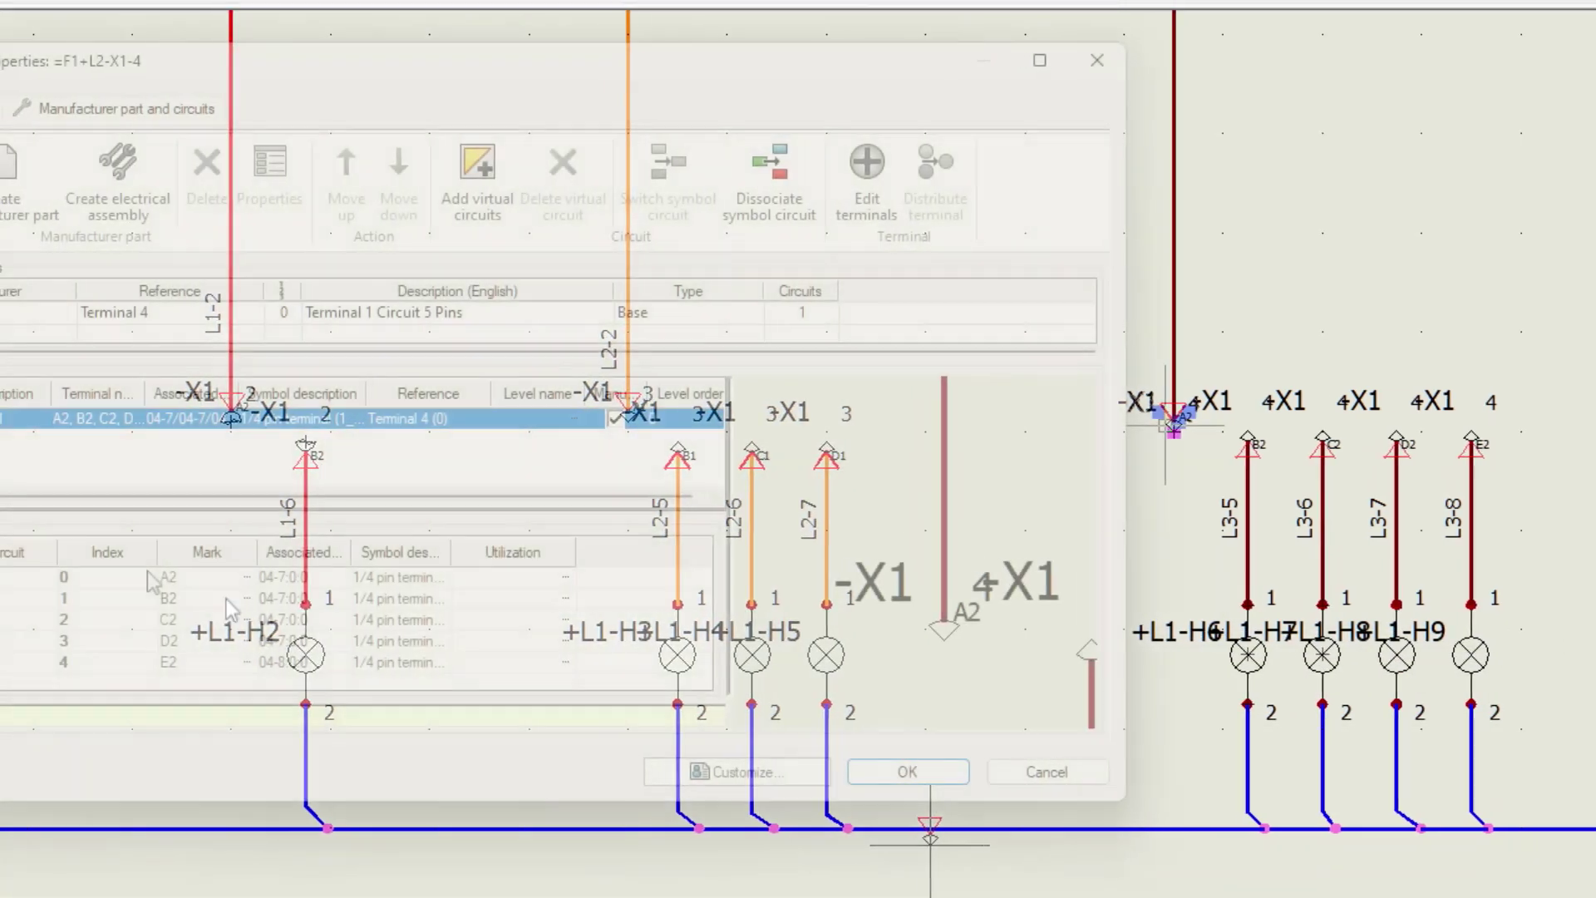
click(438, 600)
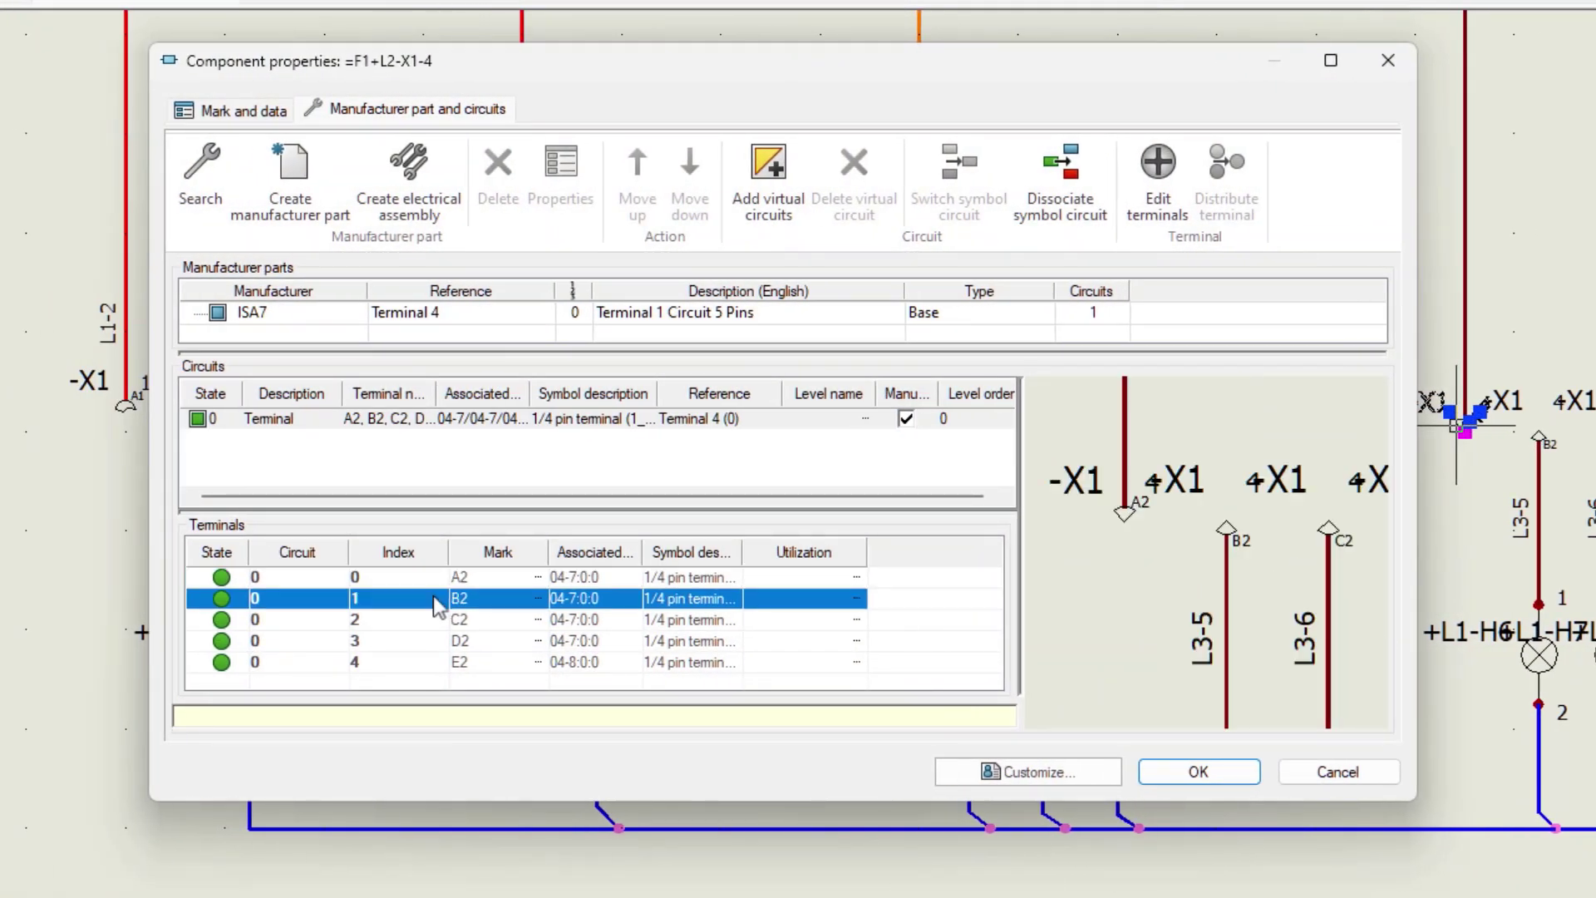
click(431, 624)
click(425, 641)
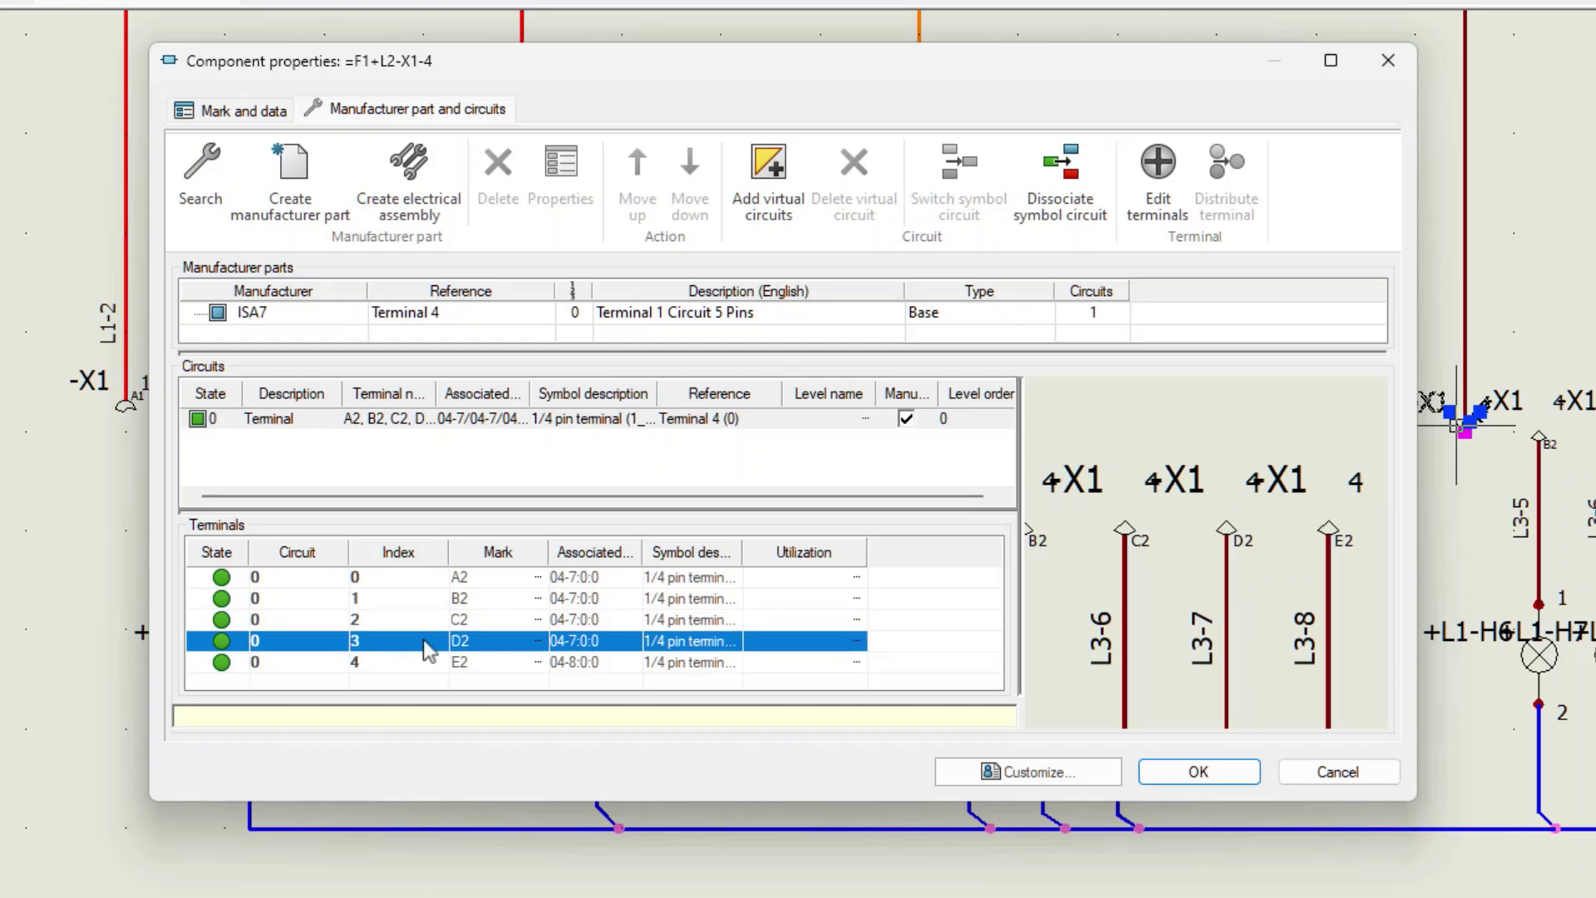
click(430, 663)
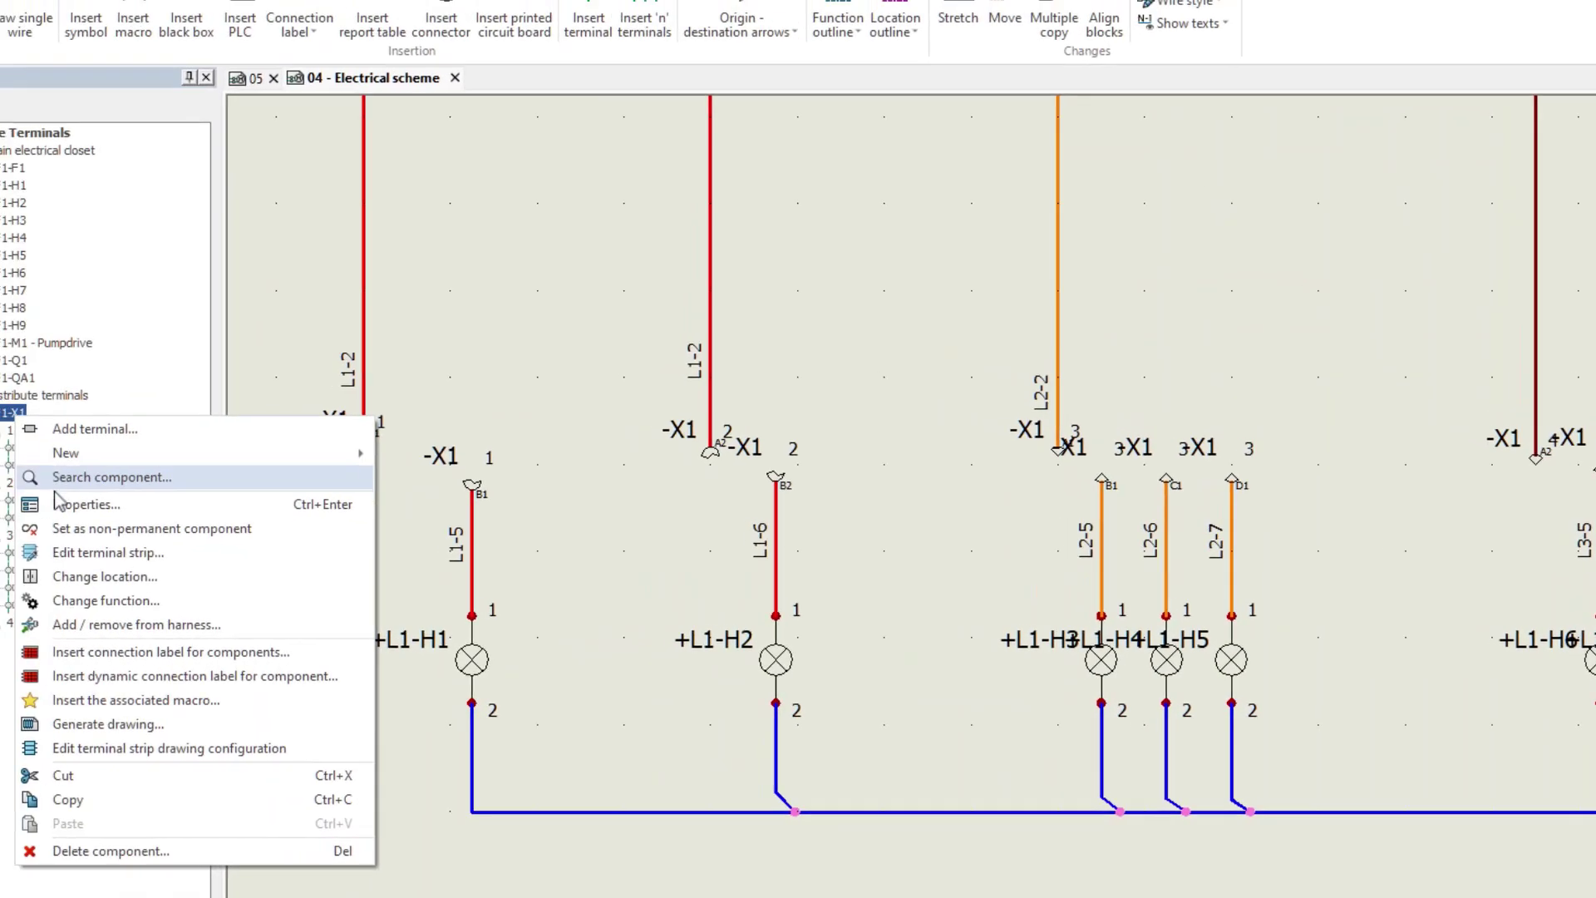
- Set the strip drawing's destination component detail to 'For cables and wires' and generate the X1 drawing
click(391, 748)
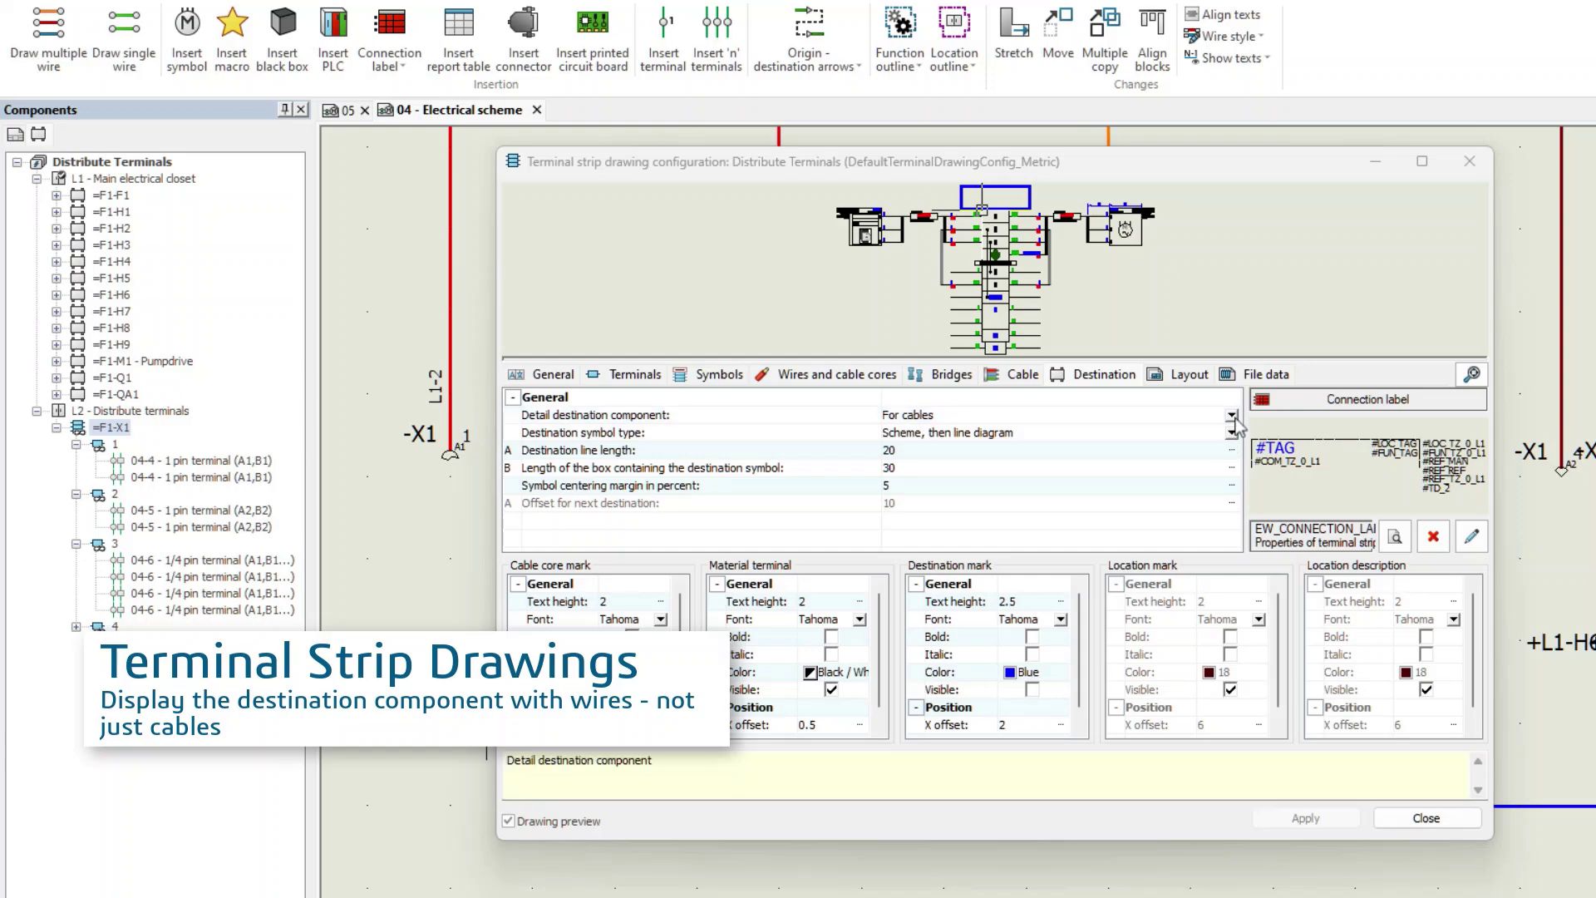
click(1197, 484)
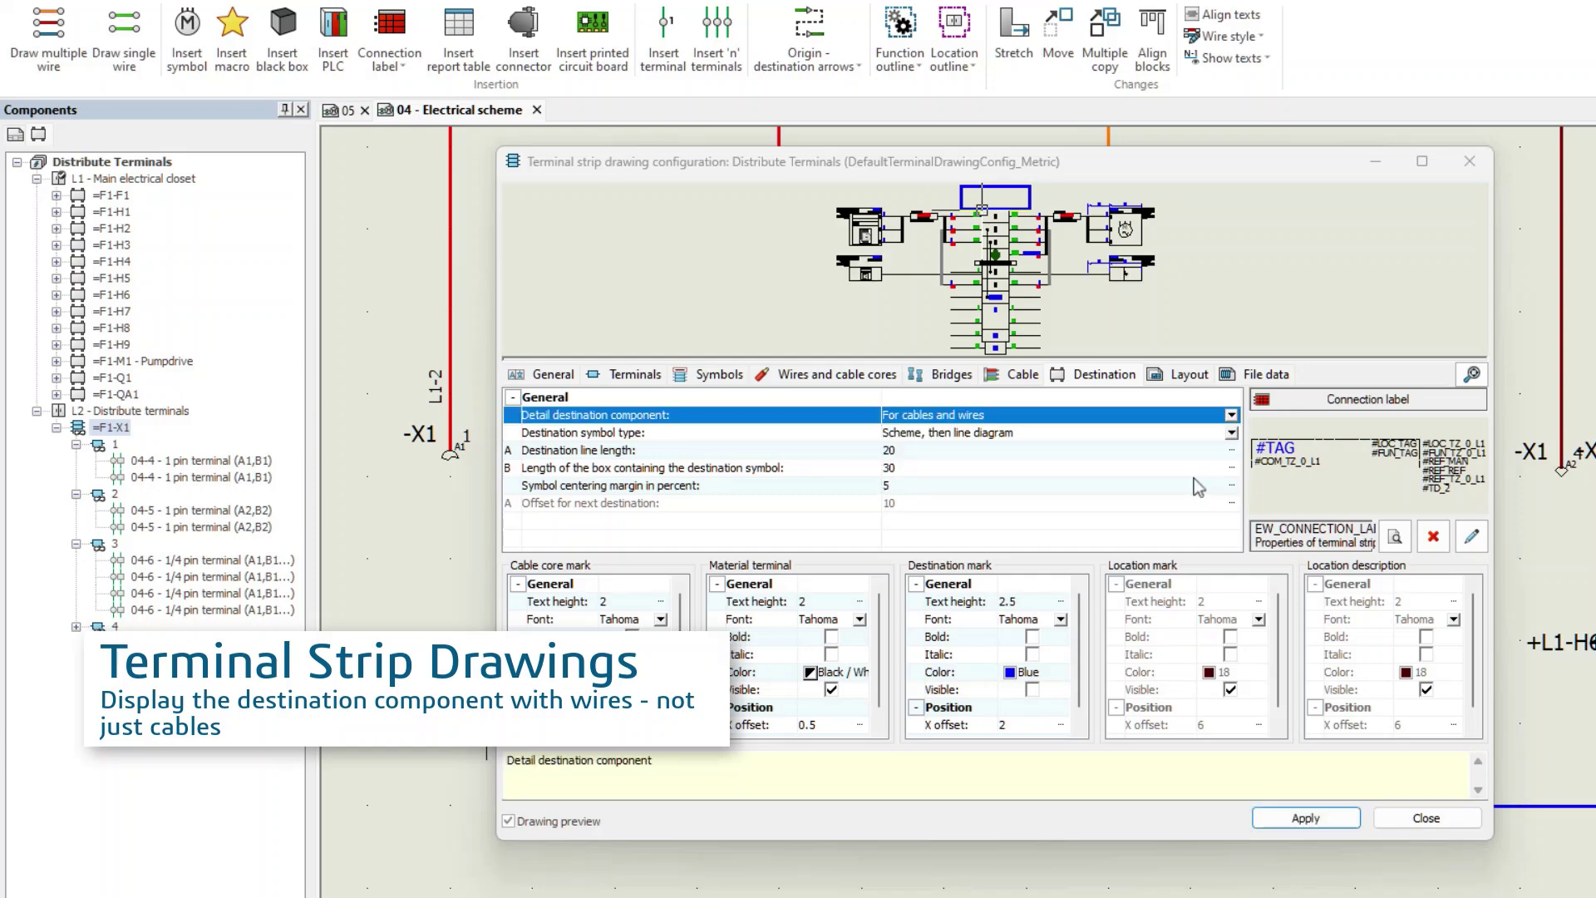
click(1283, 818)
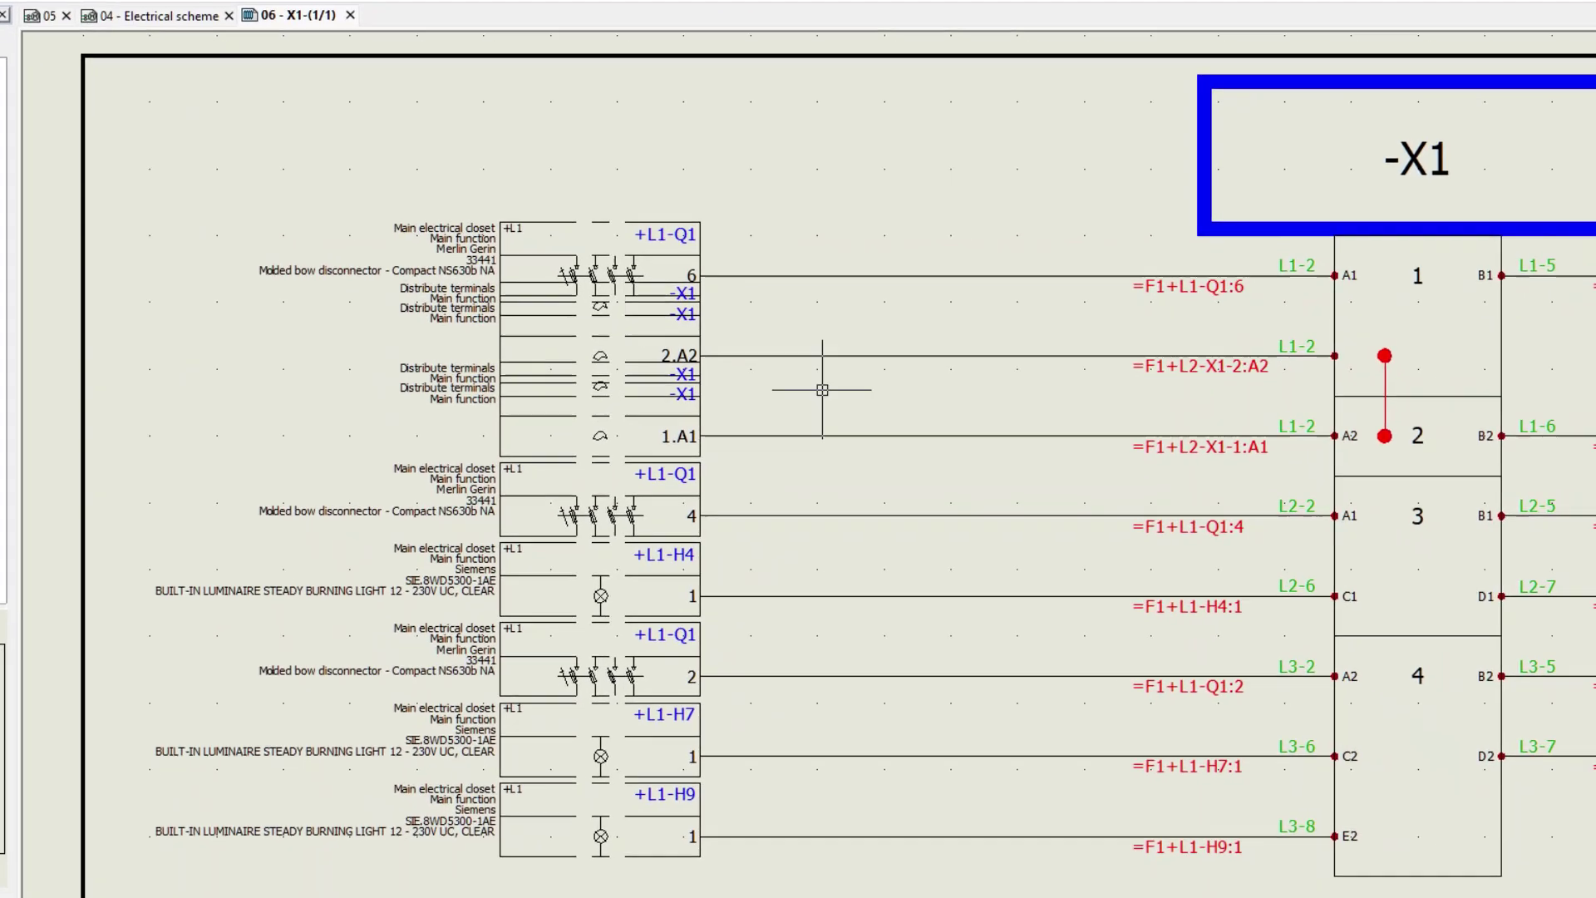
- Pan the 06 - X1 terminal strip drawing to show the right side of the strip
middle_drag(993, 434, 183, 438)
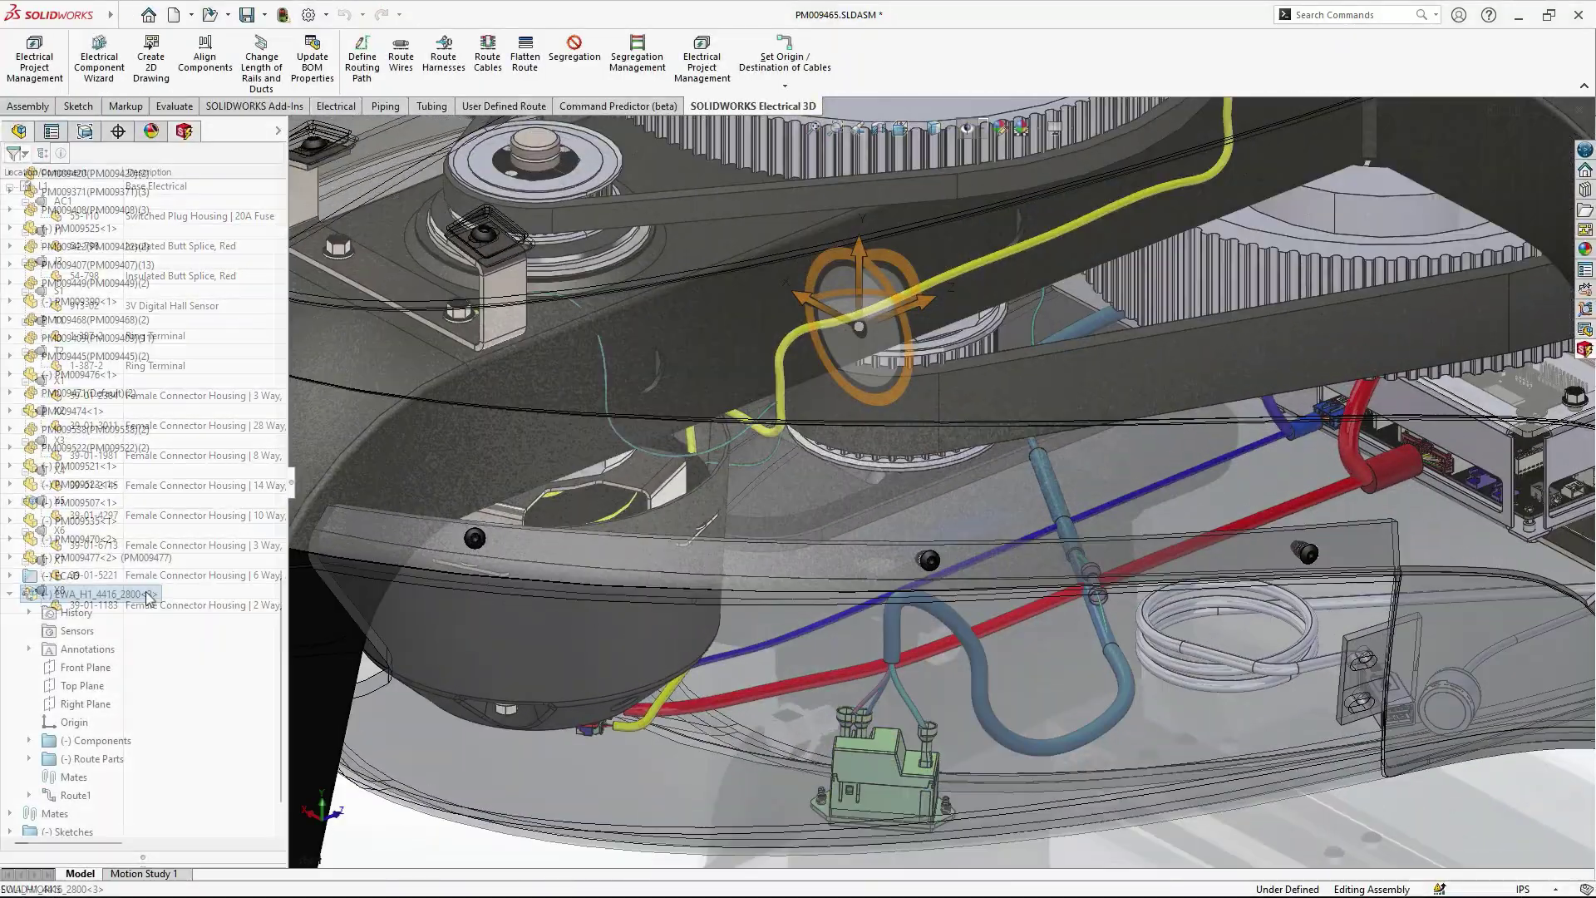
- Flatten the EWA_H1_4416_2800 harness route and rotate one route segment to a new angle
right_click(124, 594)
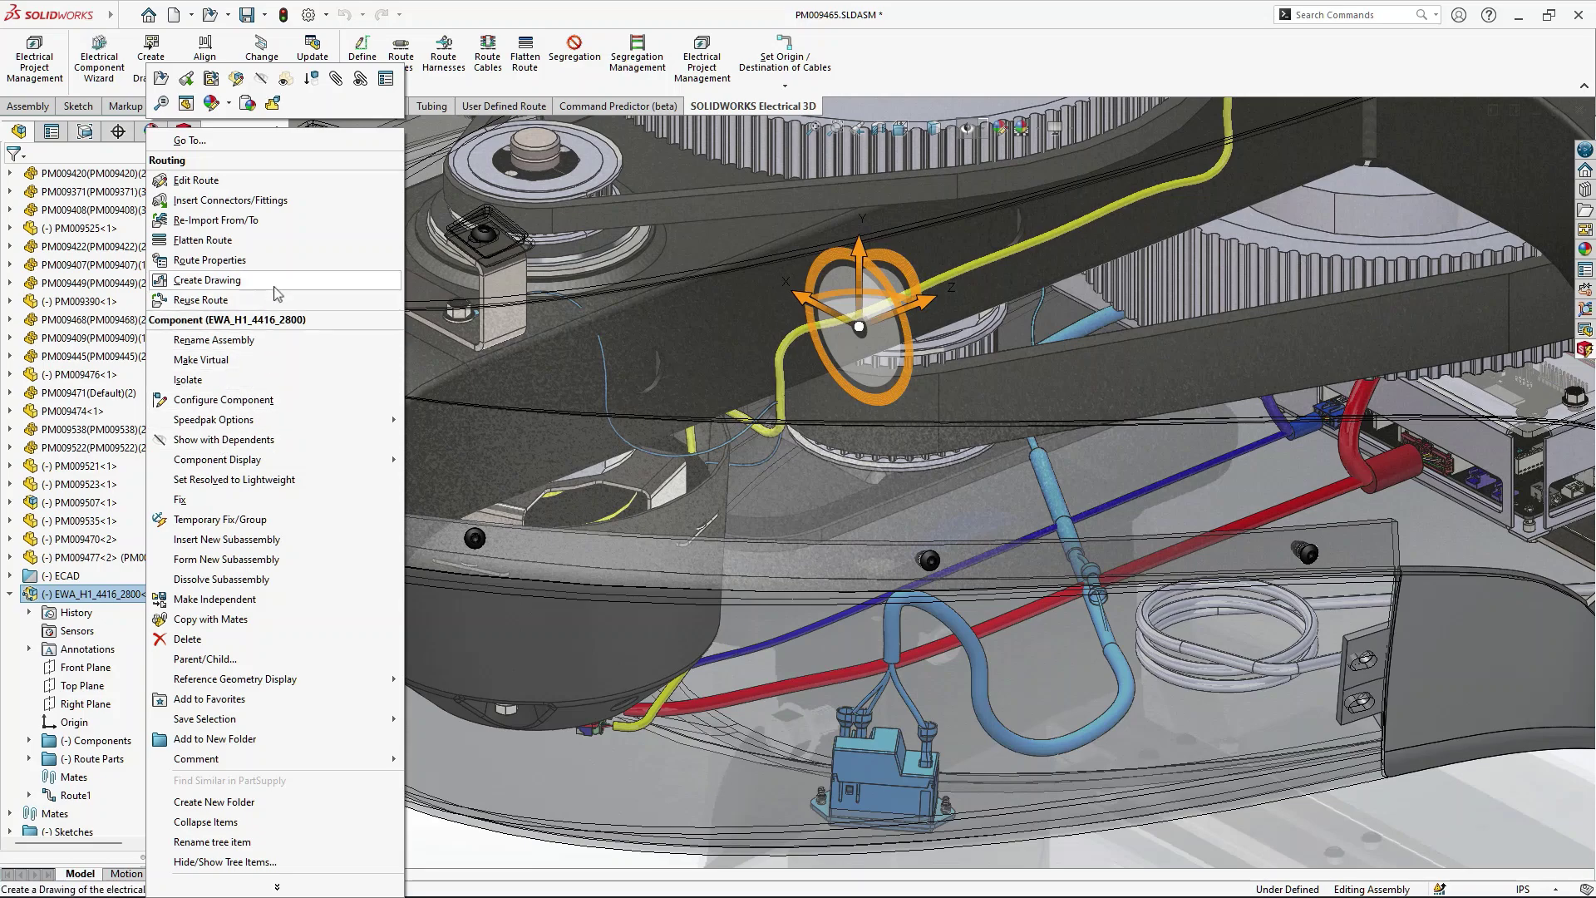
click(286, 246)
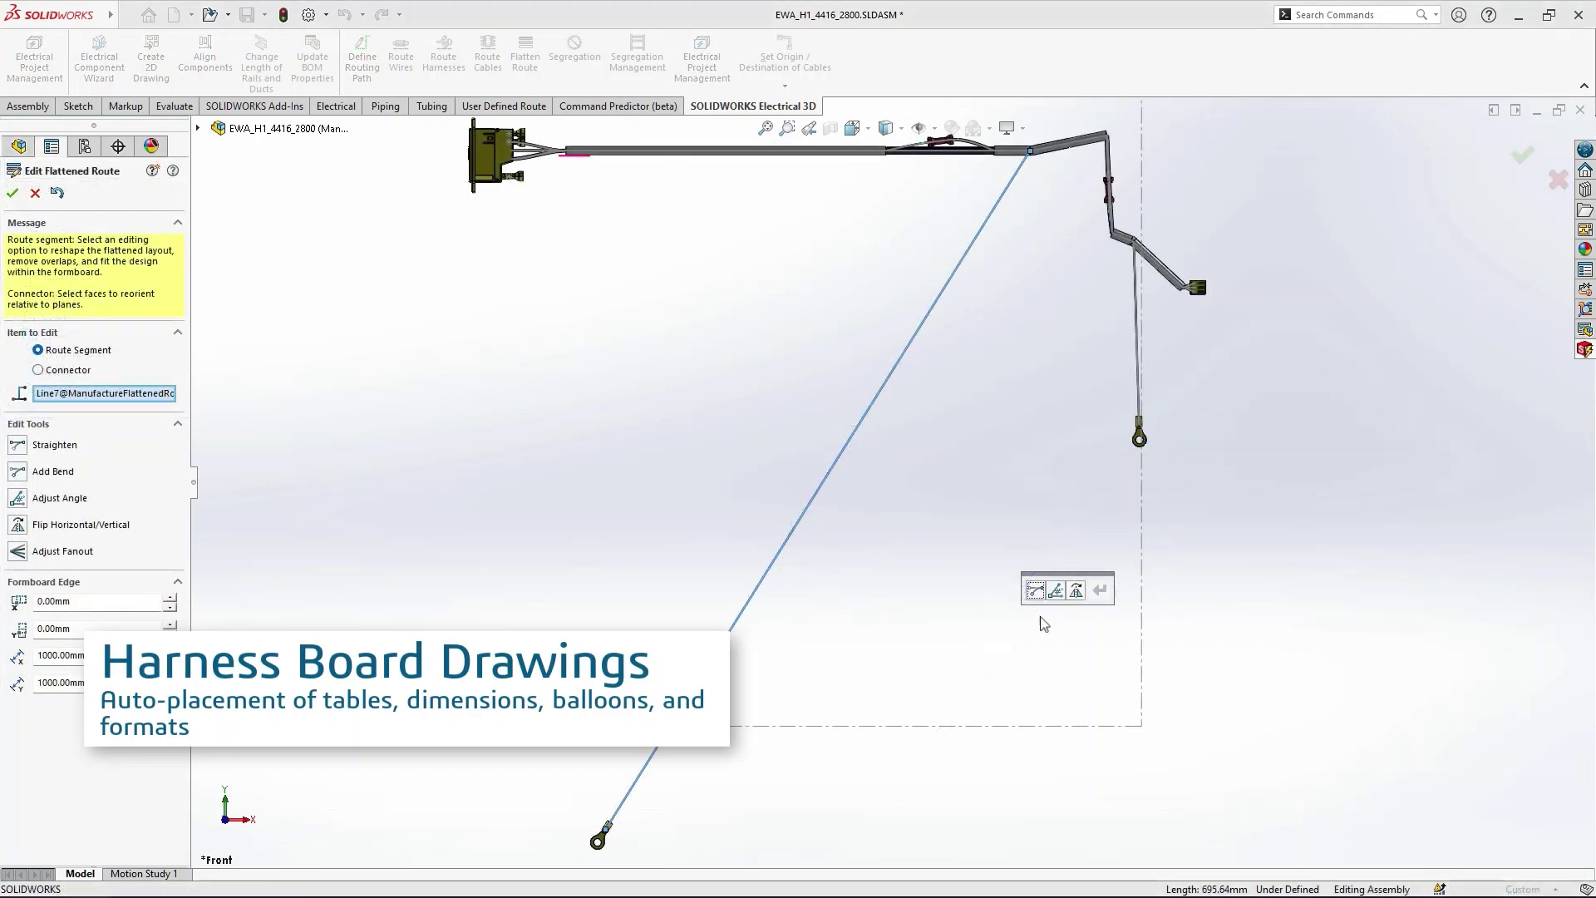
click(1056, 591)
drag(1054, 248, 972, 229)
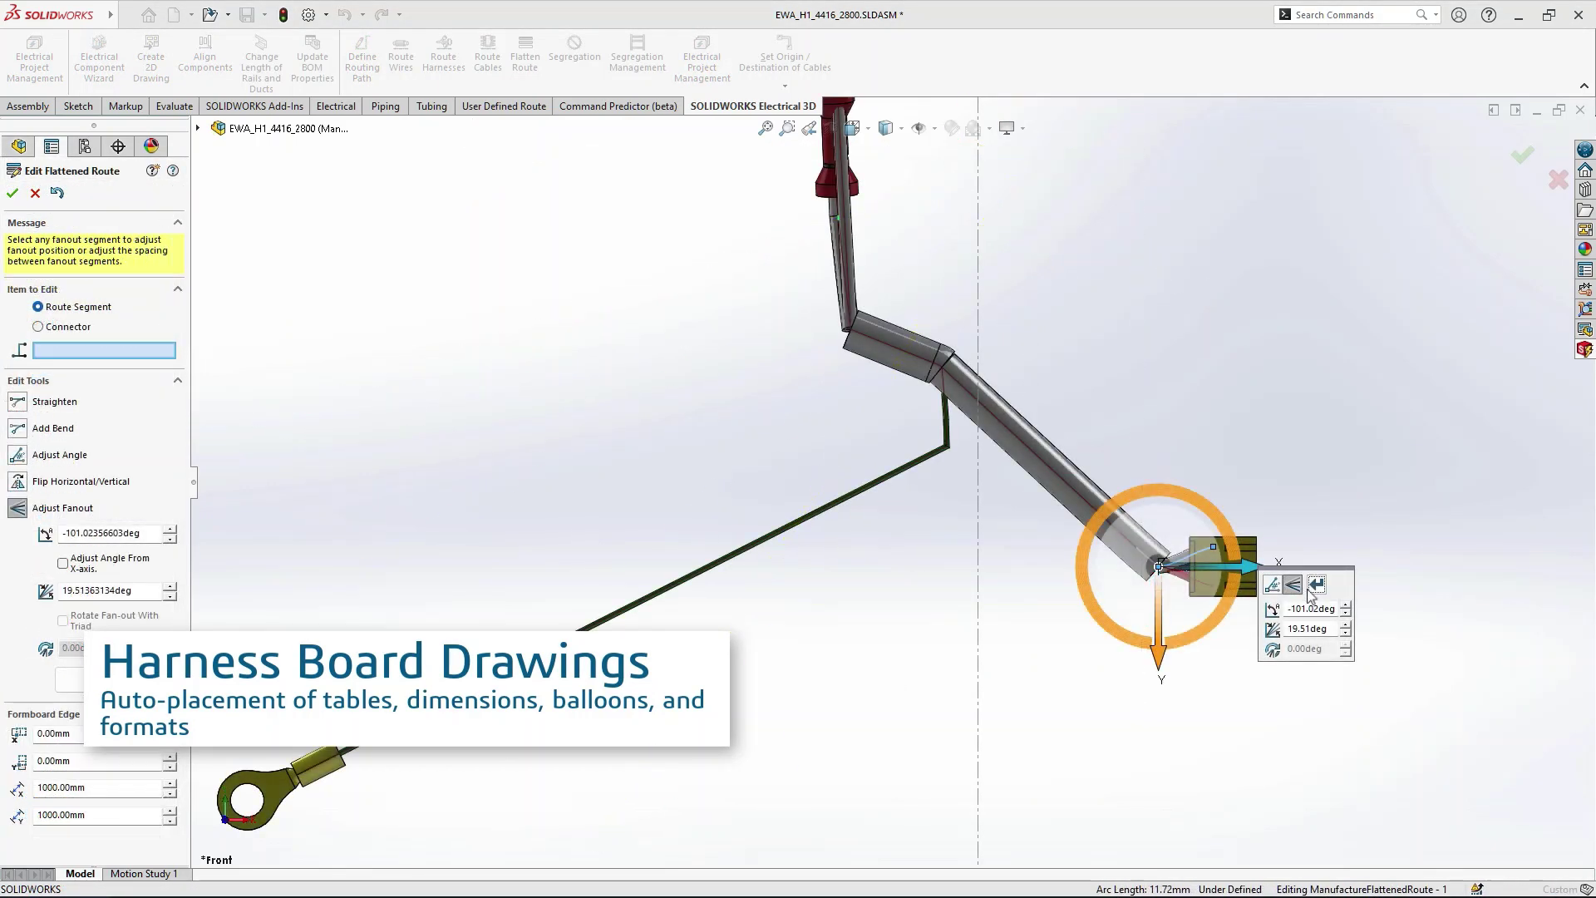
click(1316, 585)
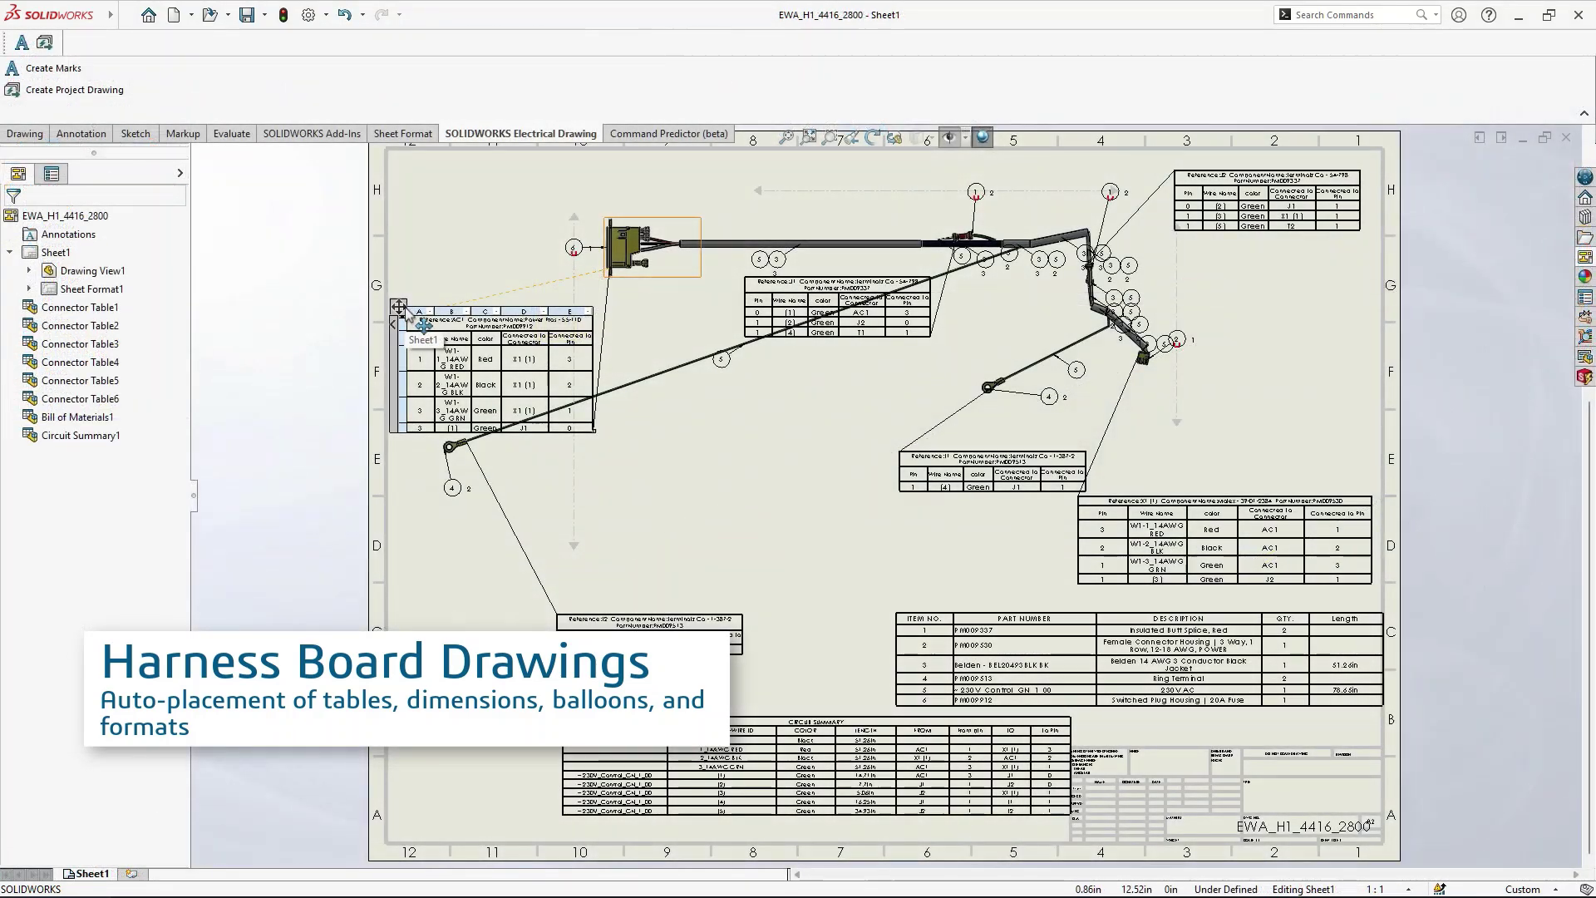
- Reposition a connector table on the harness drawing and add it as an electrical project drawing
click(398, 266)
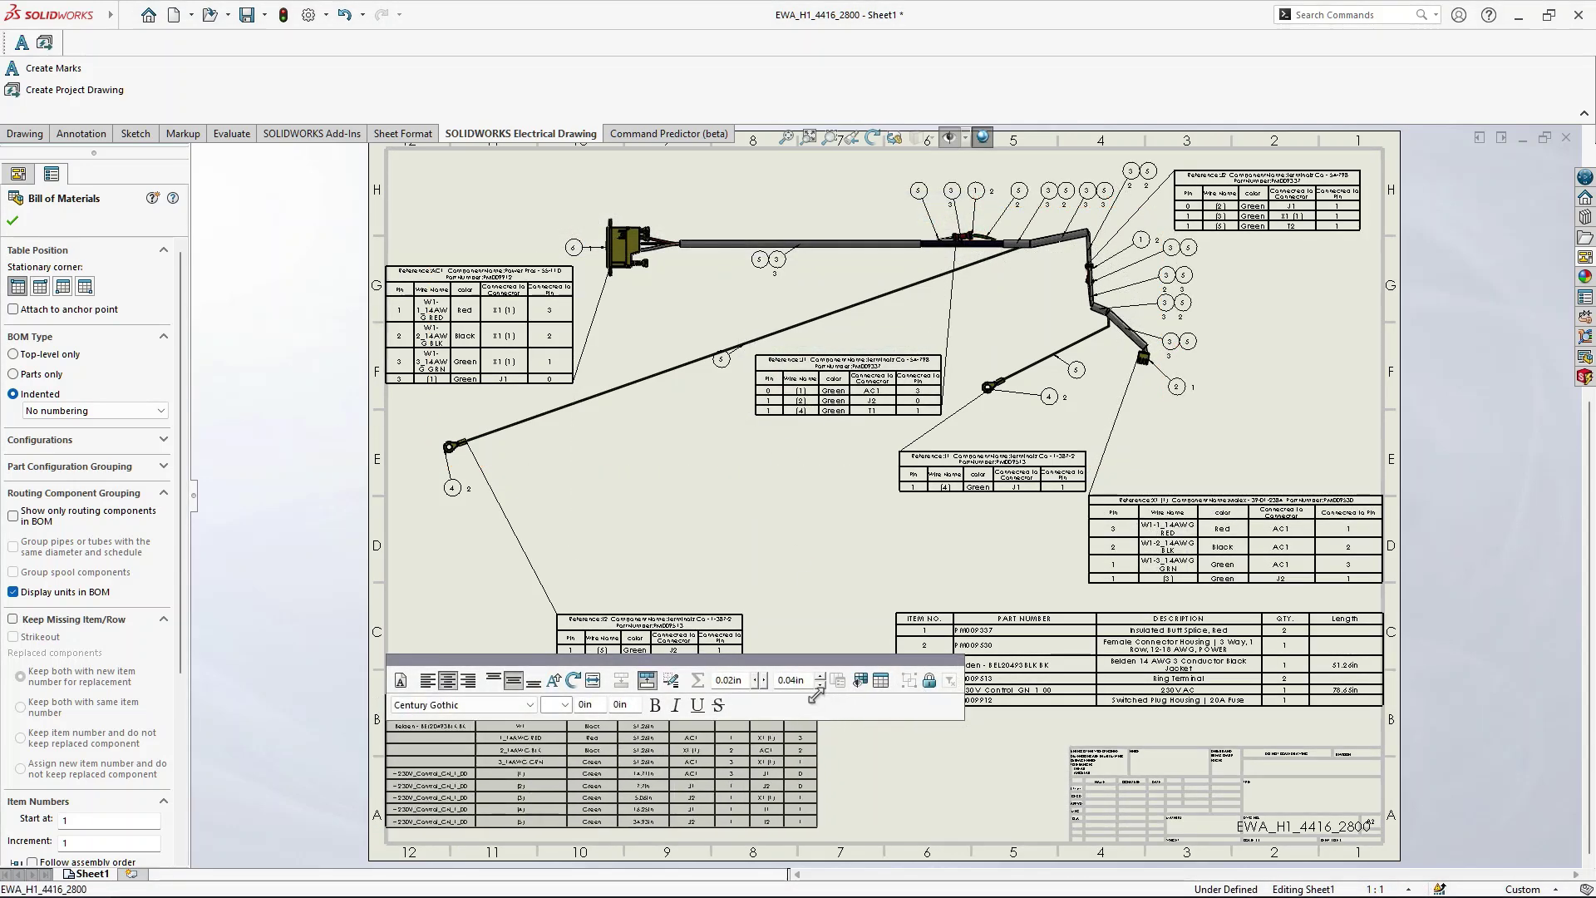
click(790, 572)
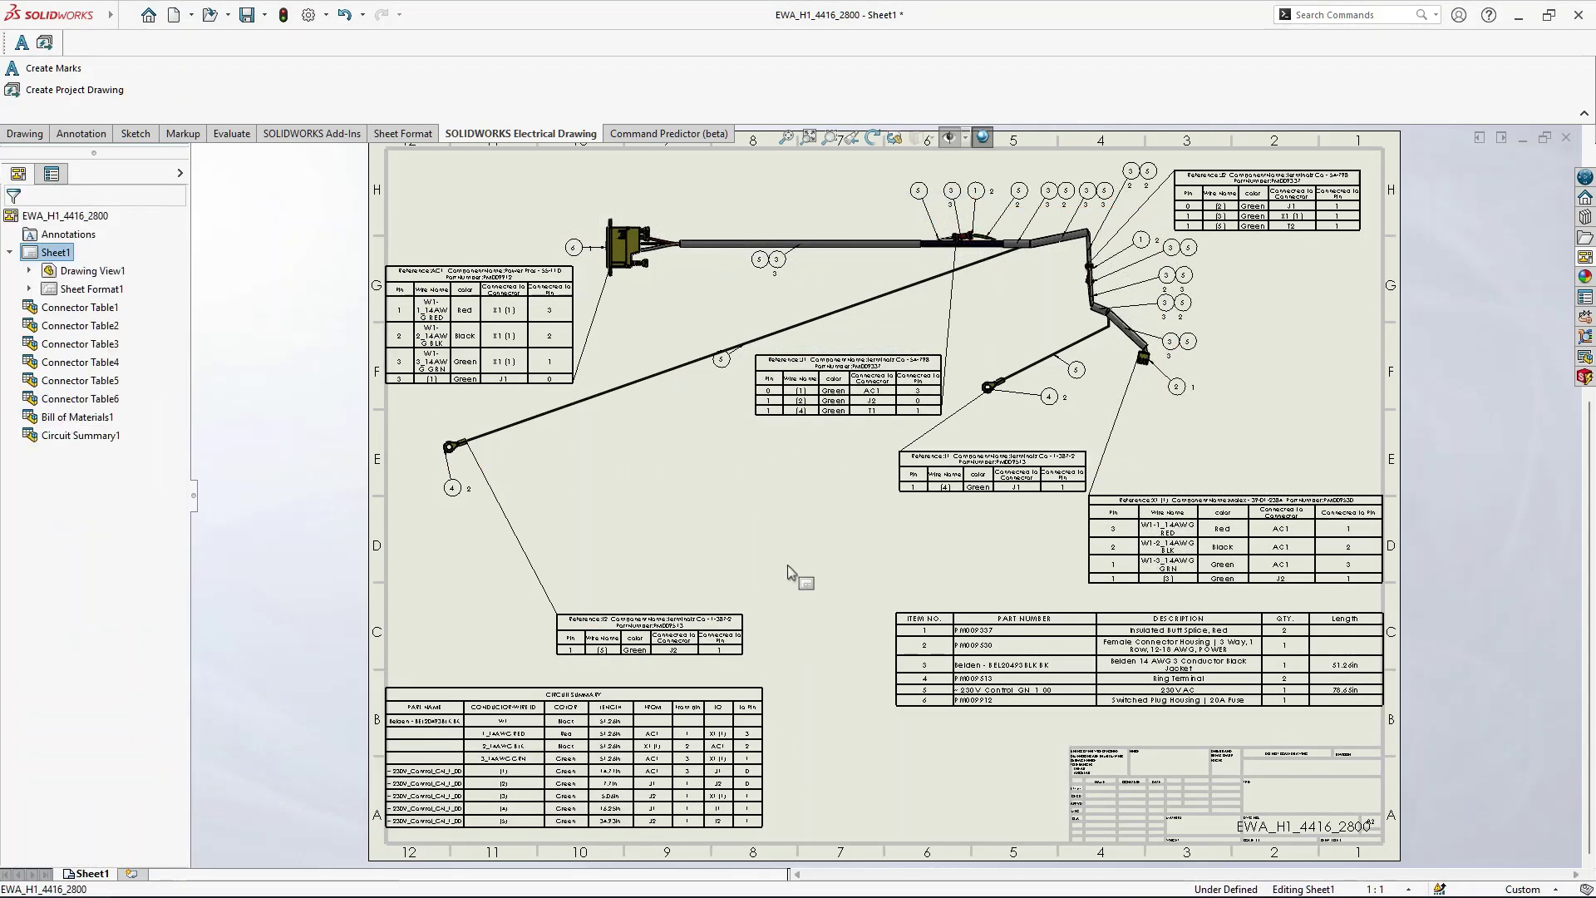
click(122, 97)
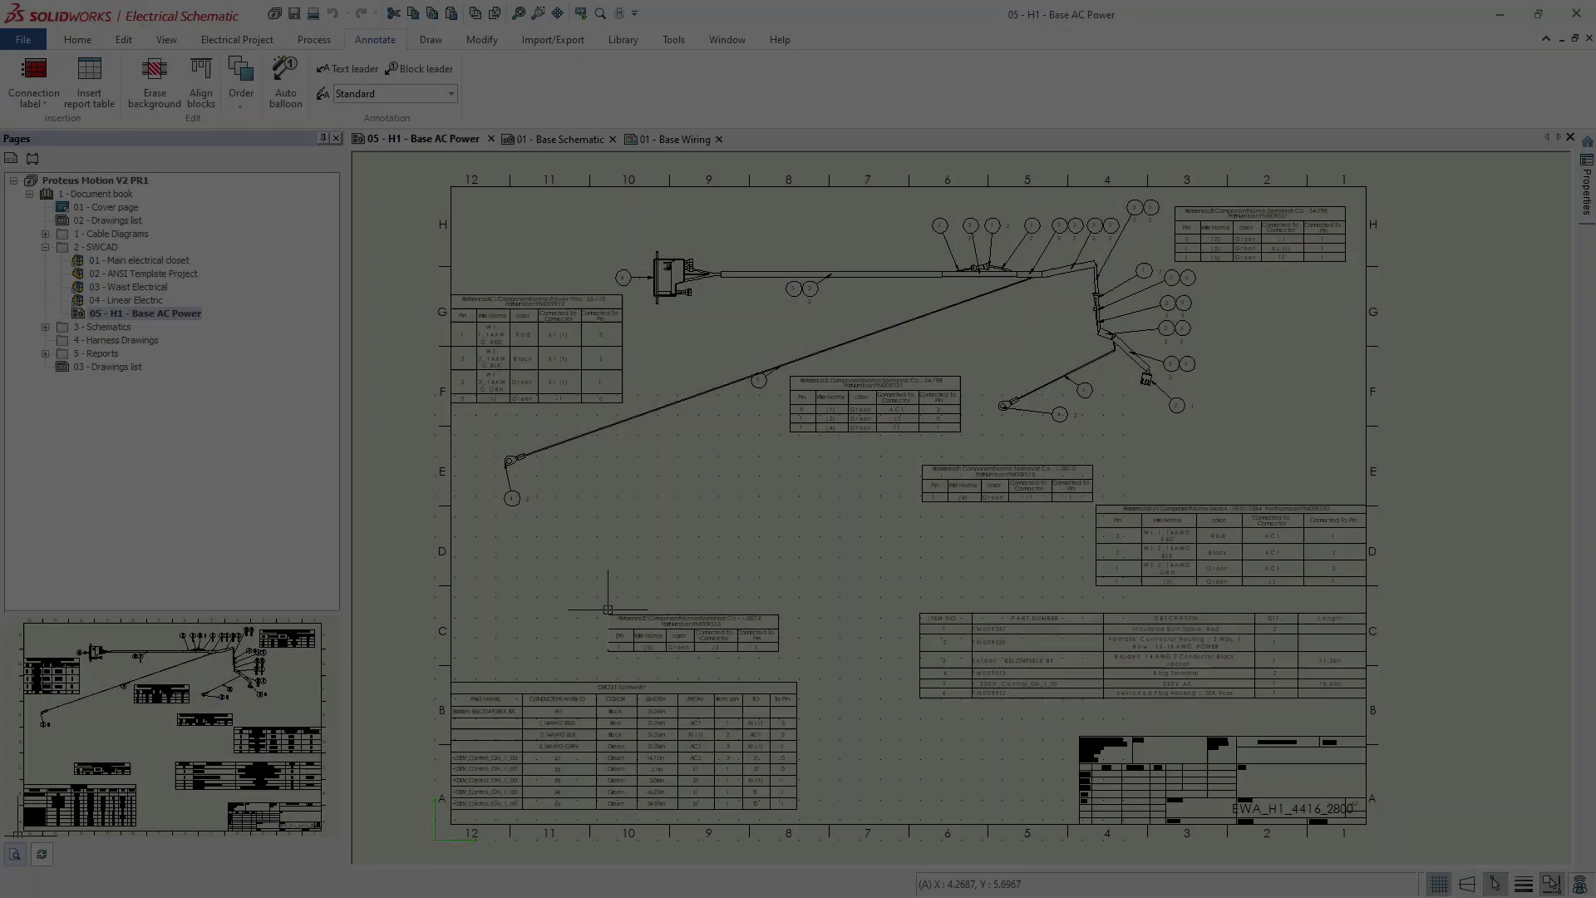
- Move the terminal table into zone E and the circuit summary table to the bottom left
drag(608, 610, 570, 506)
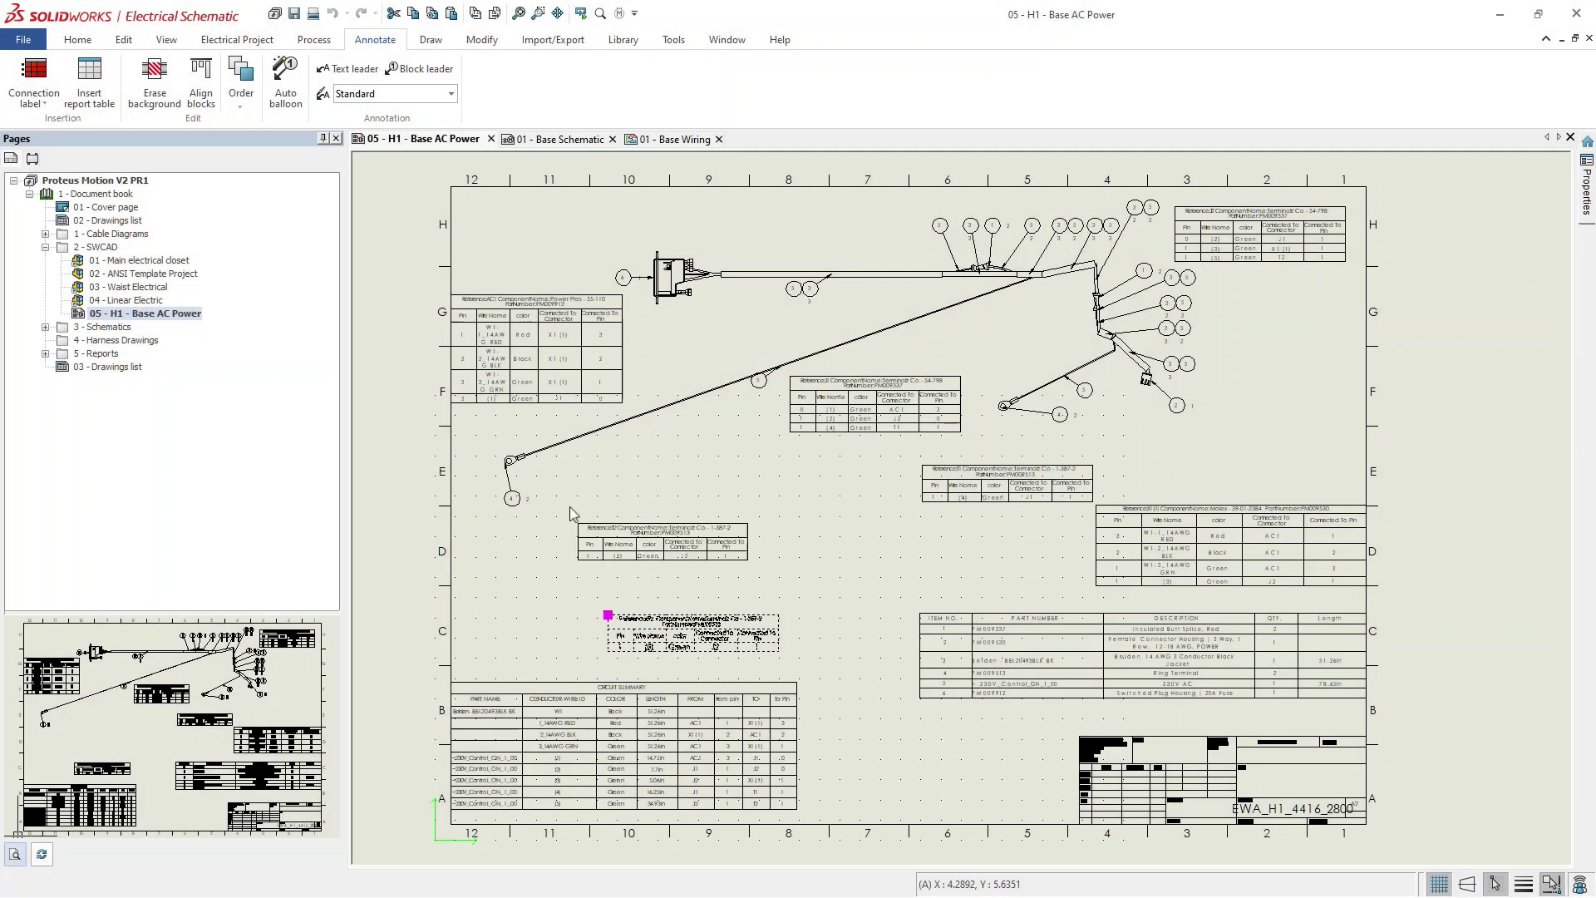
drag(452, 682, 553, 571)
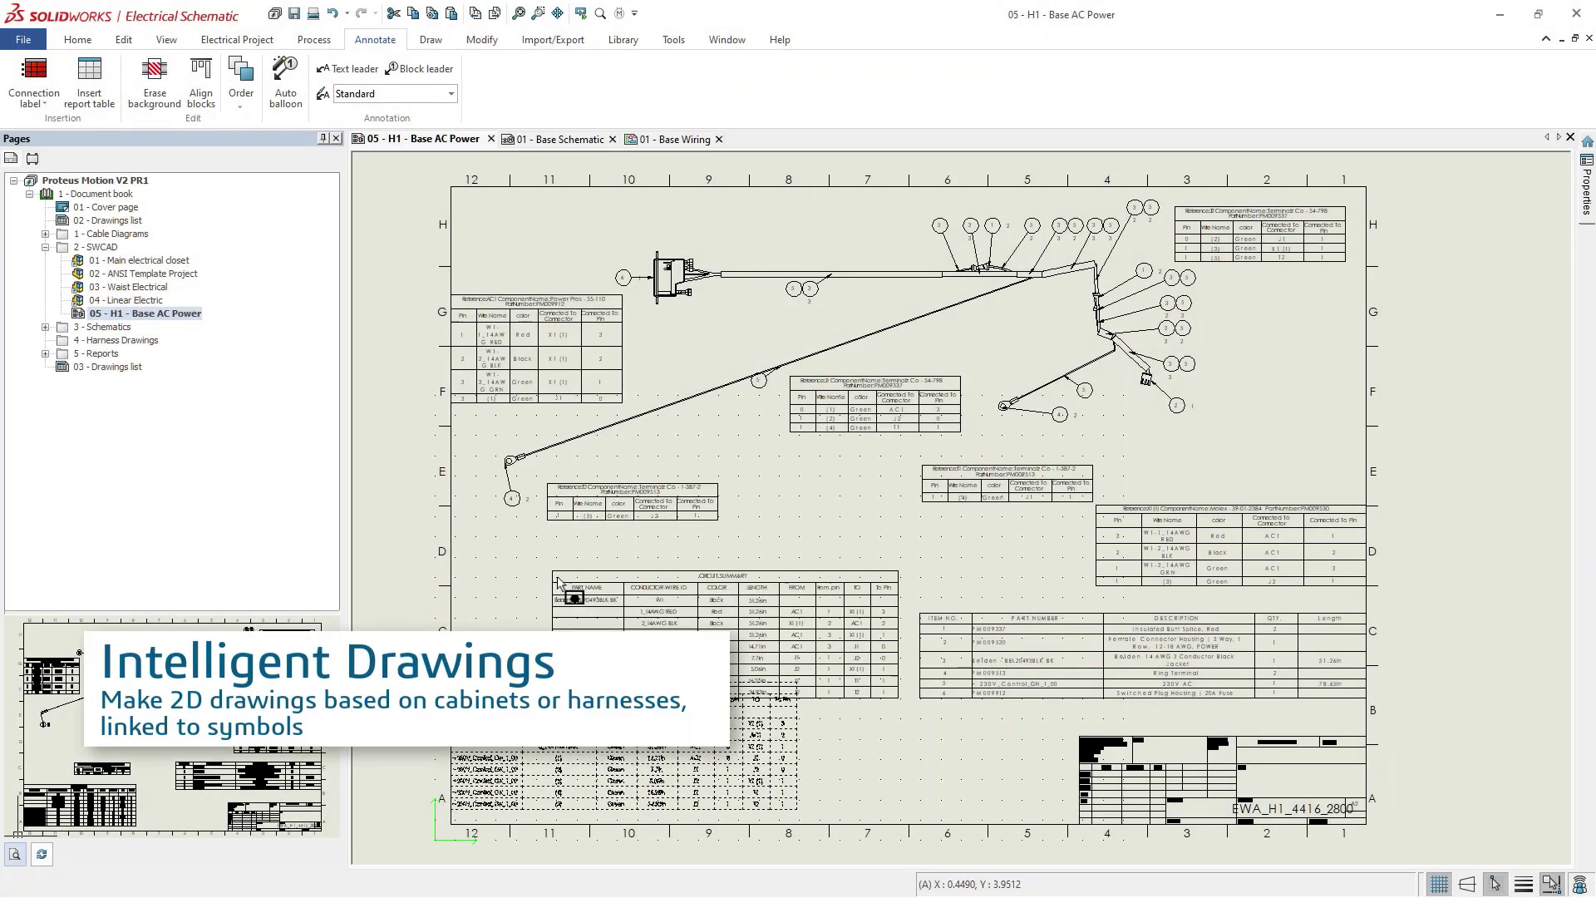
click(922, 465)
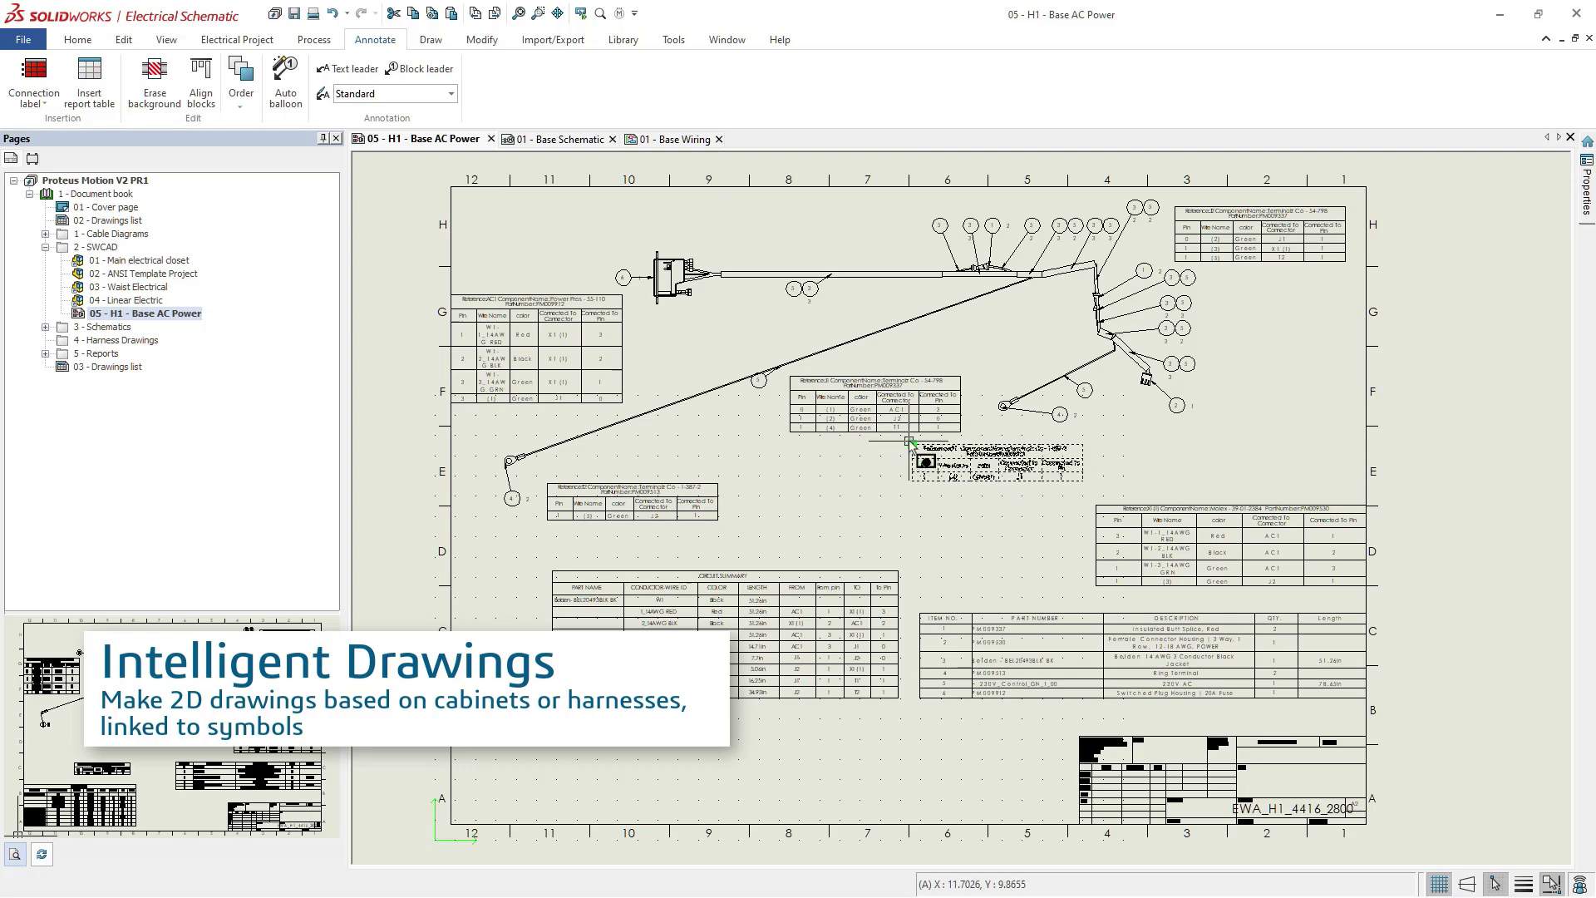
scroll(694, 275, up, 5)
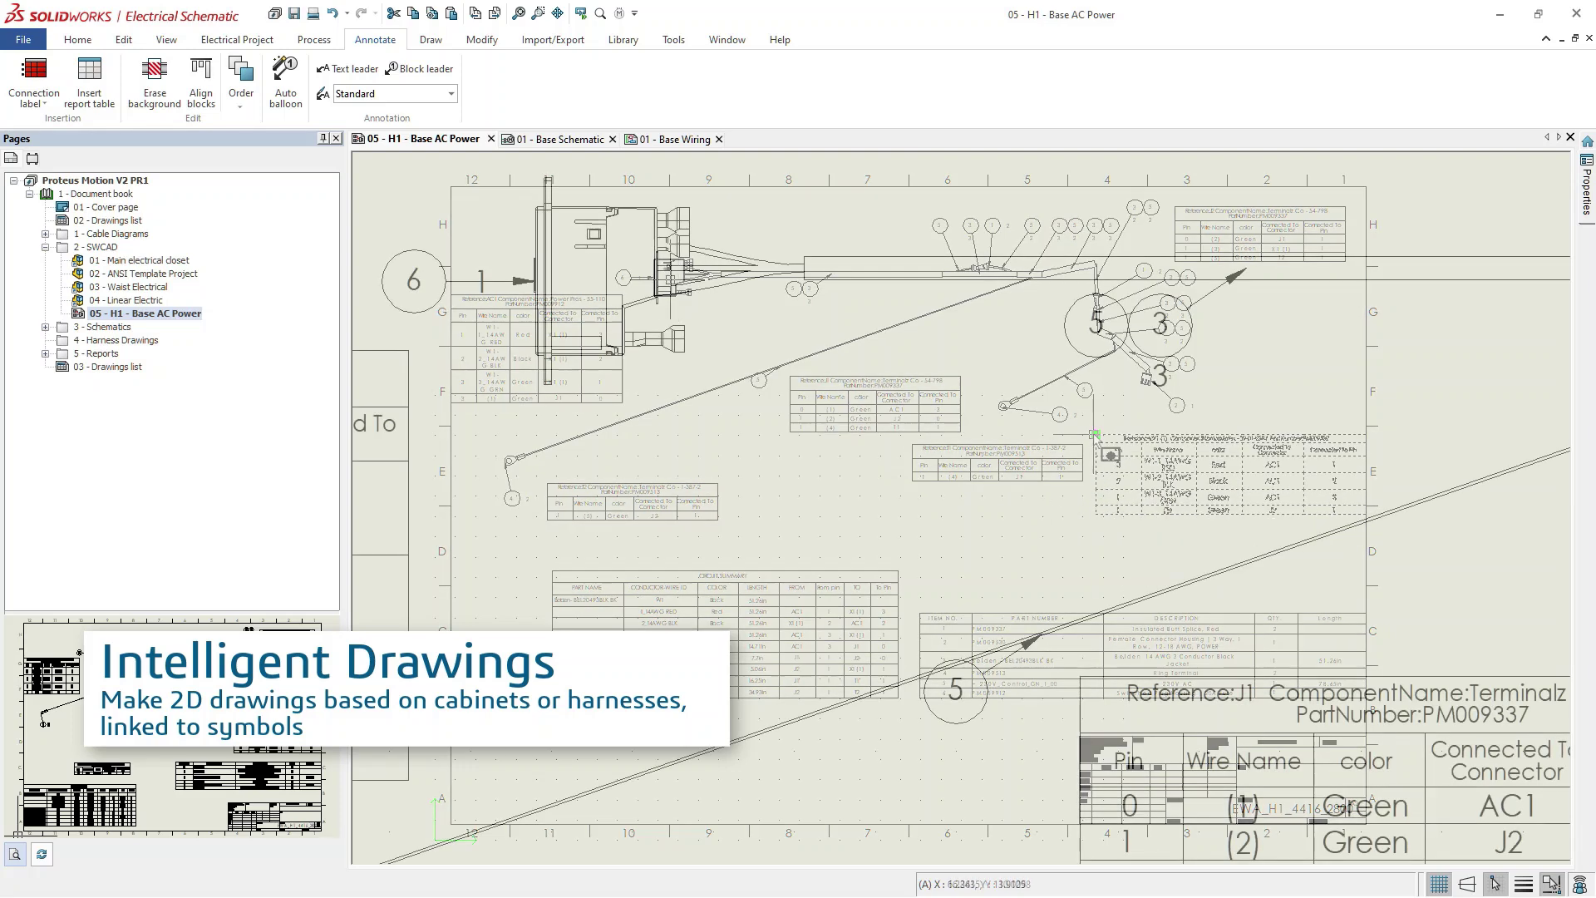
- Inspect AC1's manufacturer part and circuits, then trace AC1 through Base Wiring, Base Schematic and Base AC Power
double_click(665, 283)
click(751, 191)
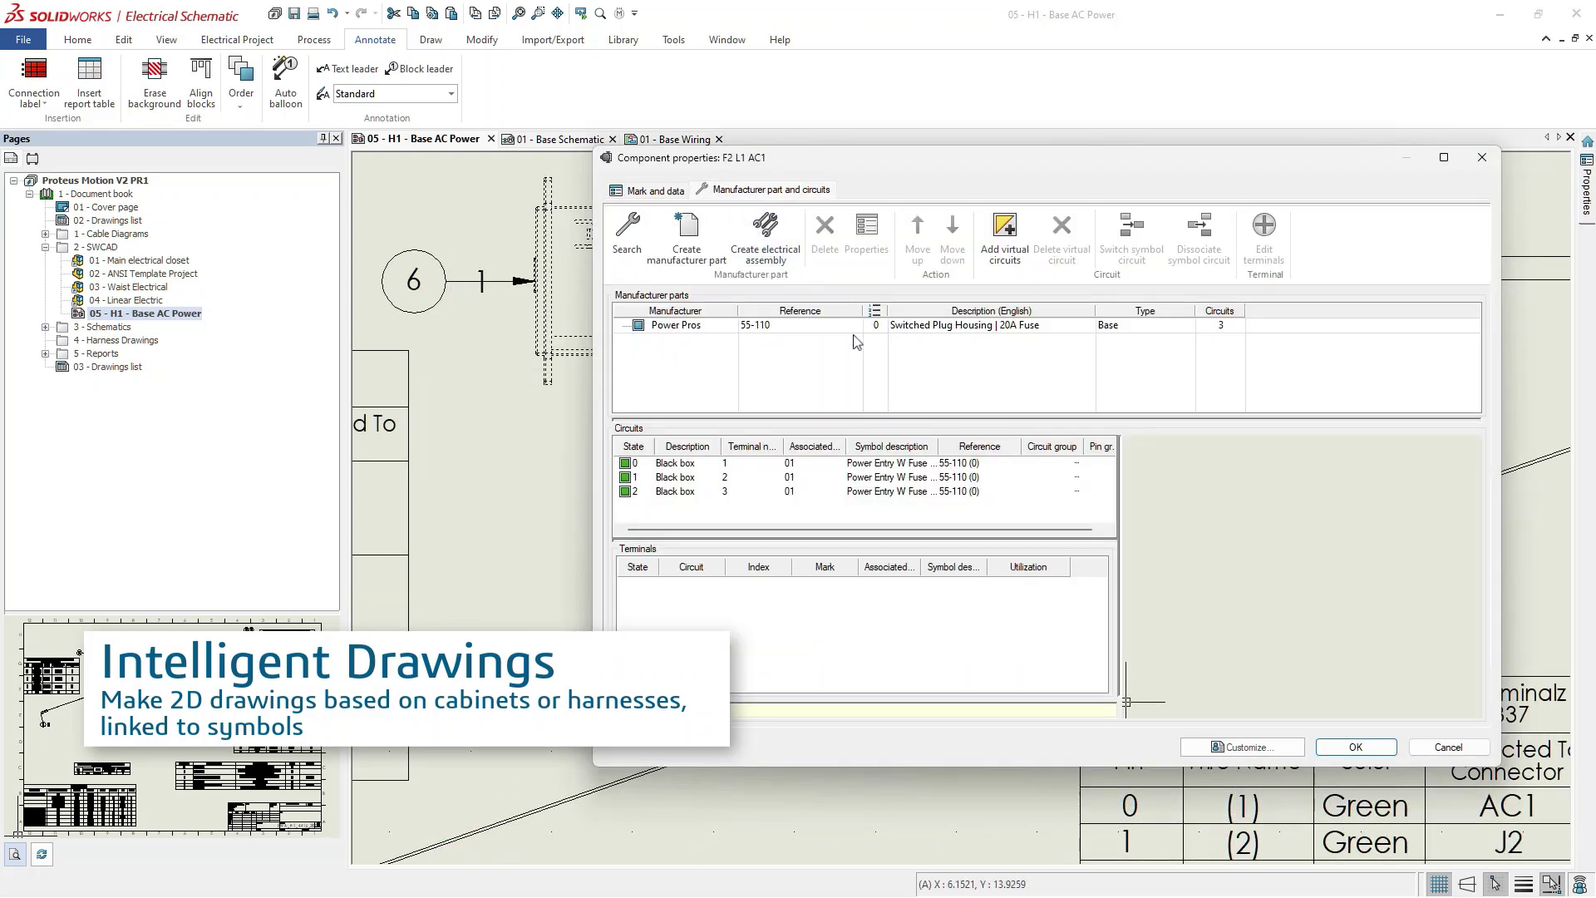
key(Escape)
right_click(658, 263)
mouse_move(698, 369)
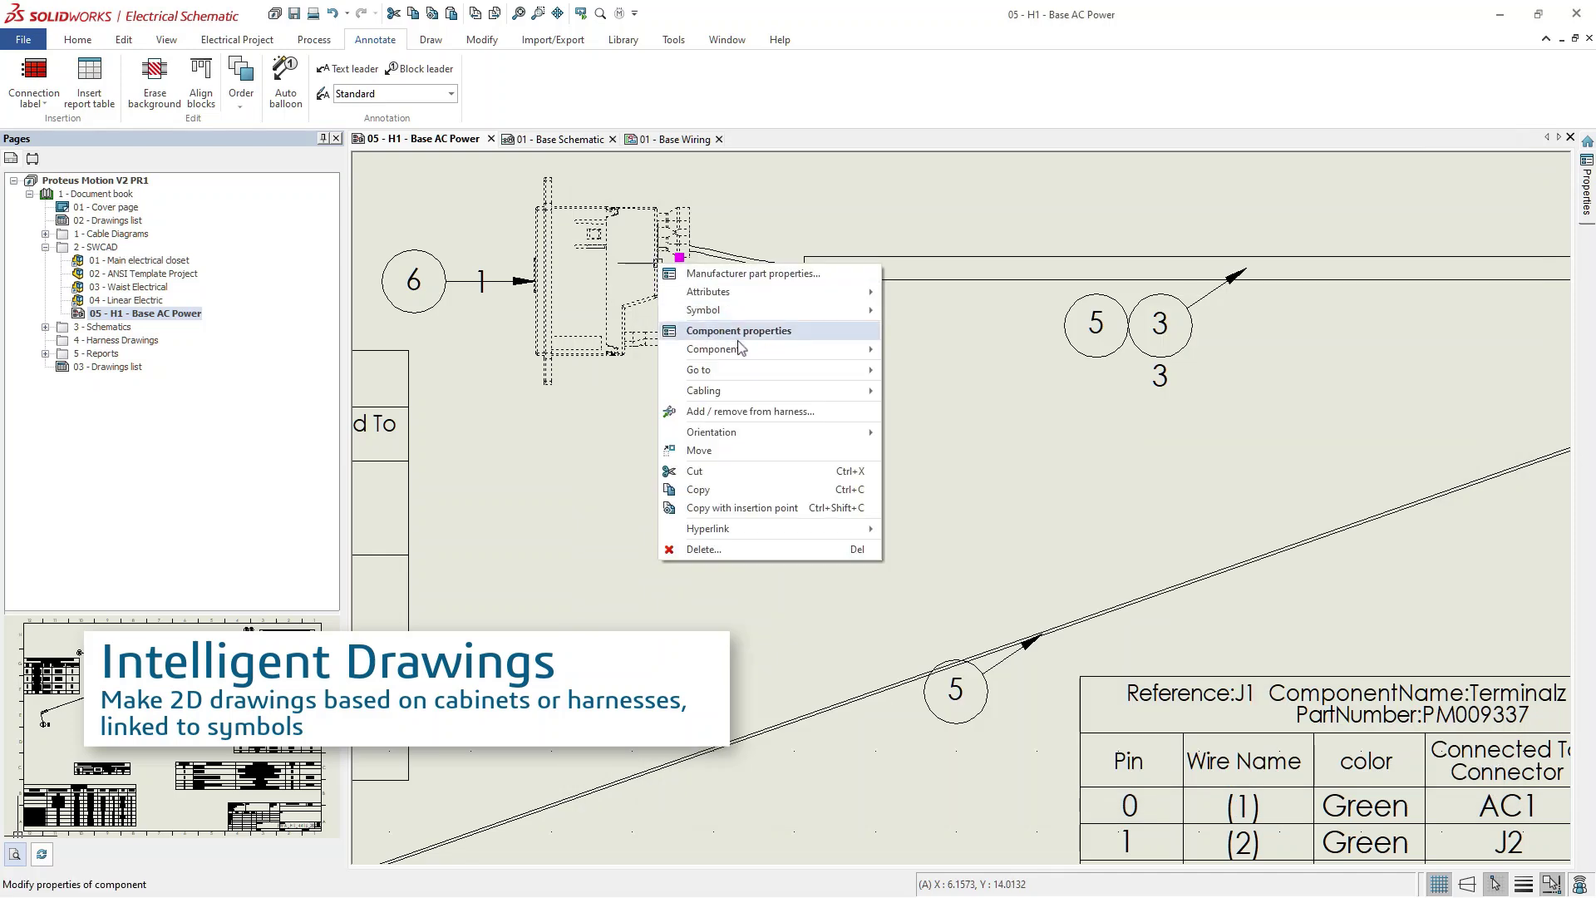
click(995, 394)
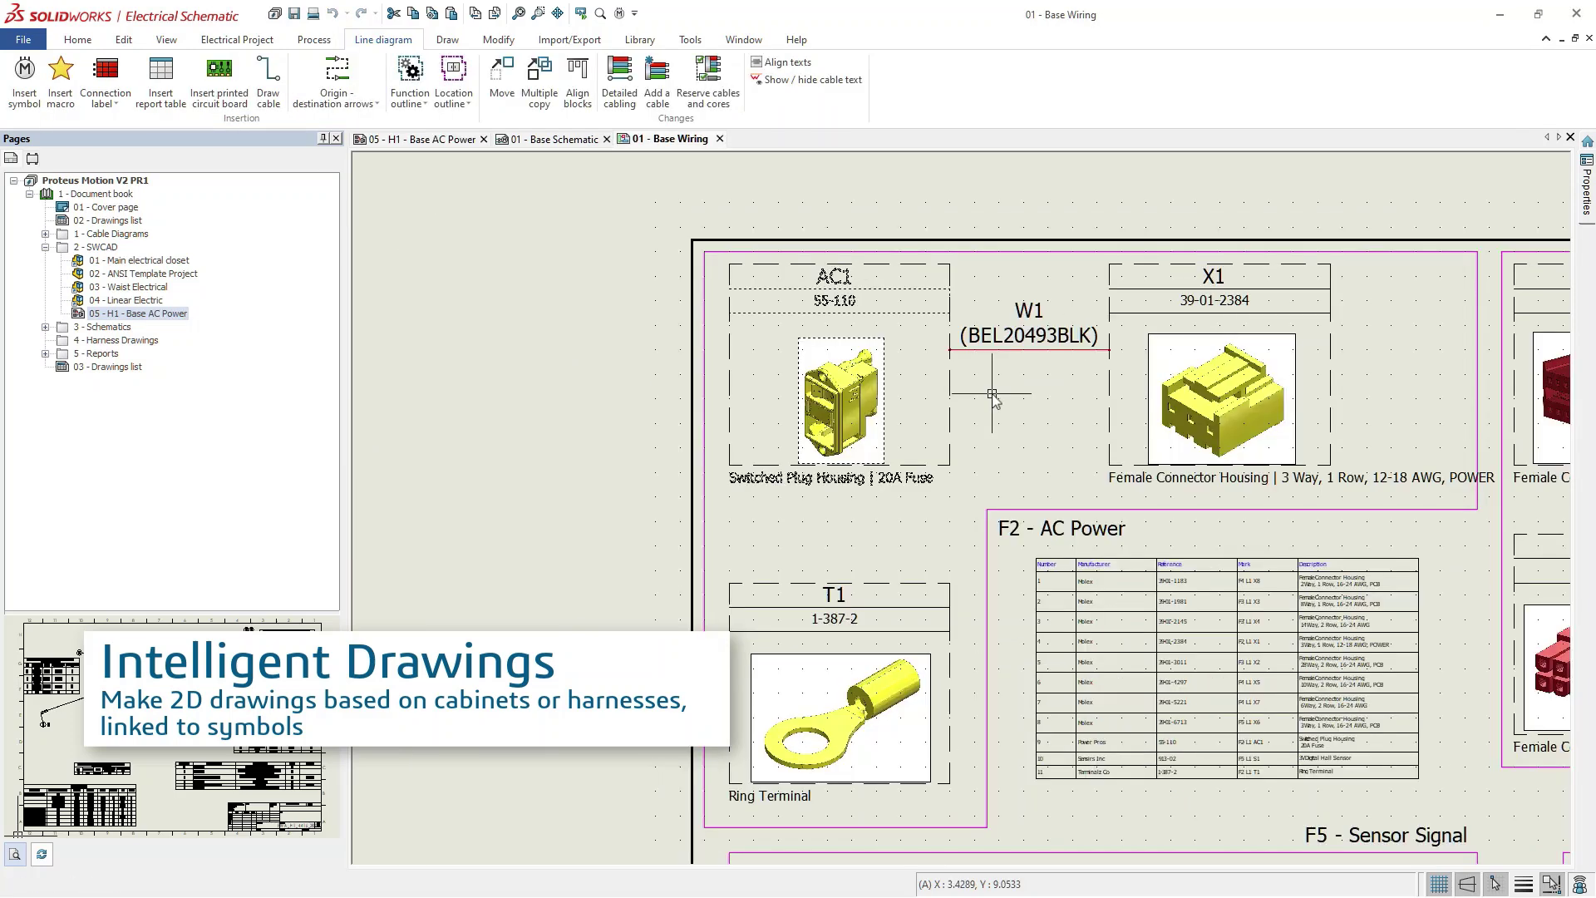
click(33, 159)
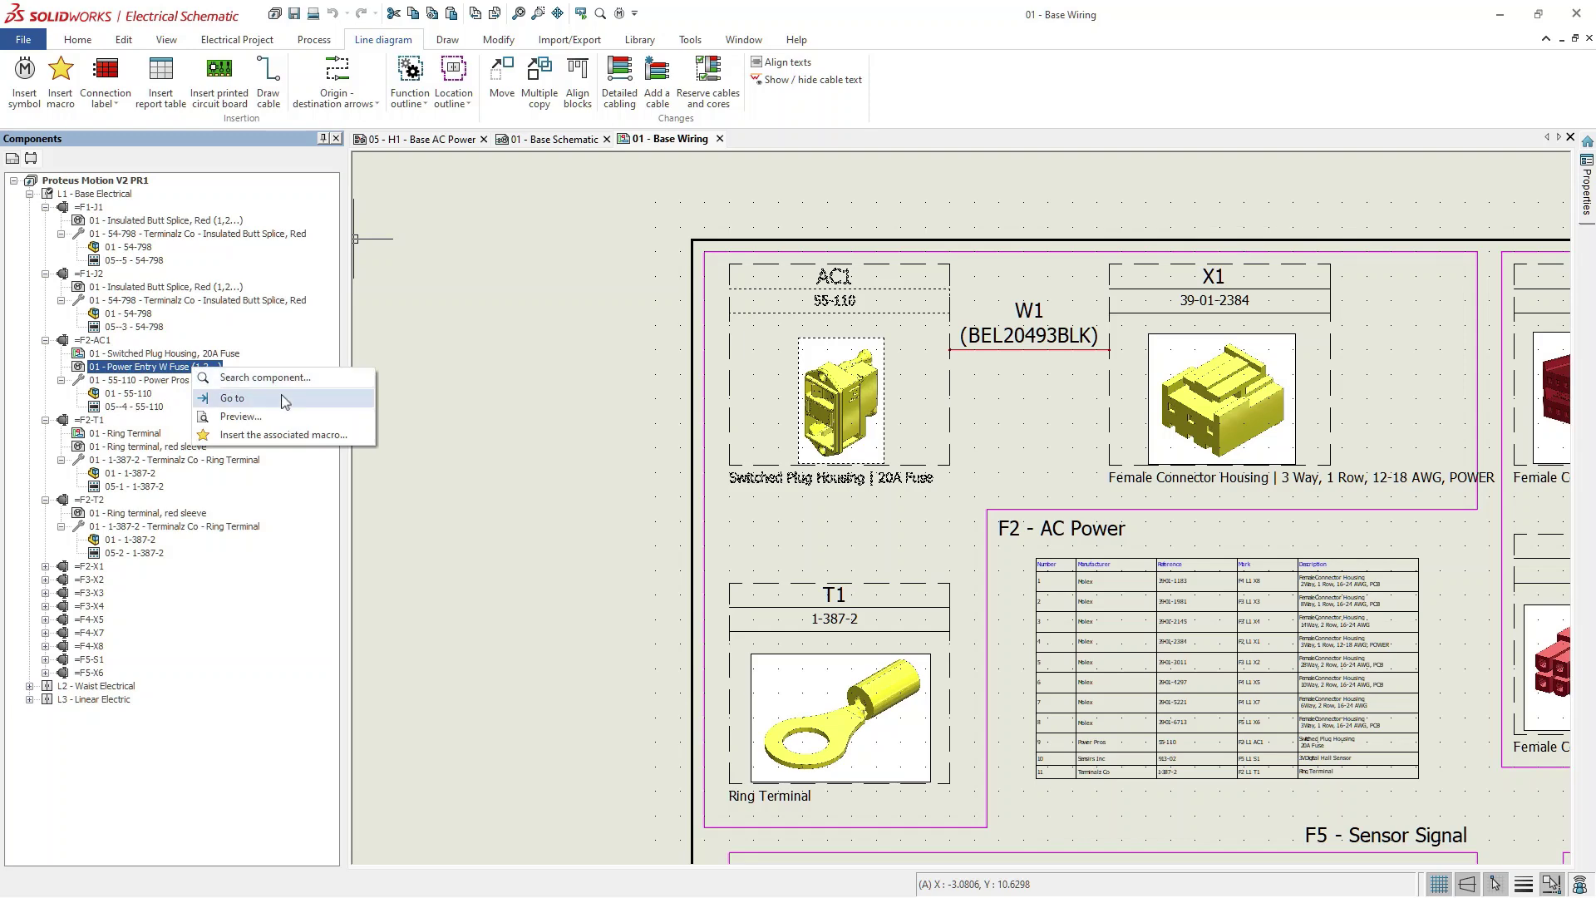
click(281, 398)
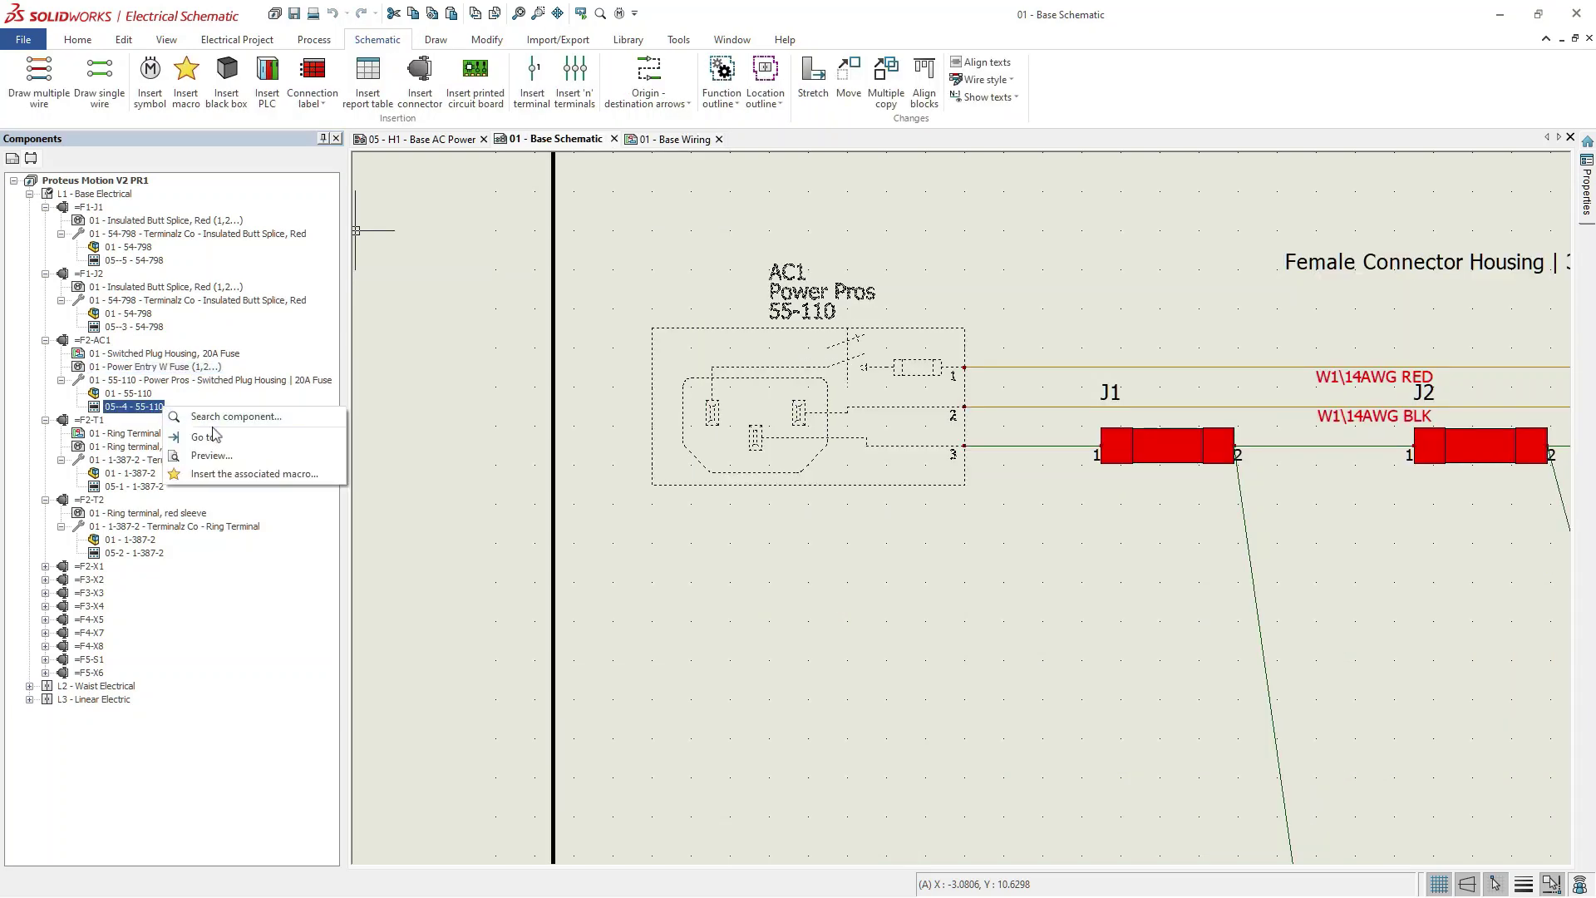
click(213, 435)
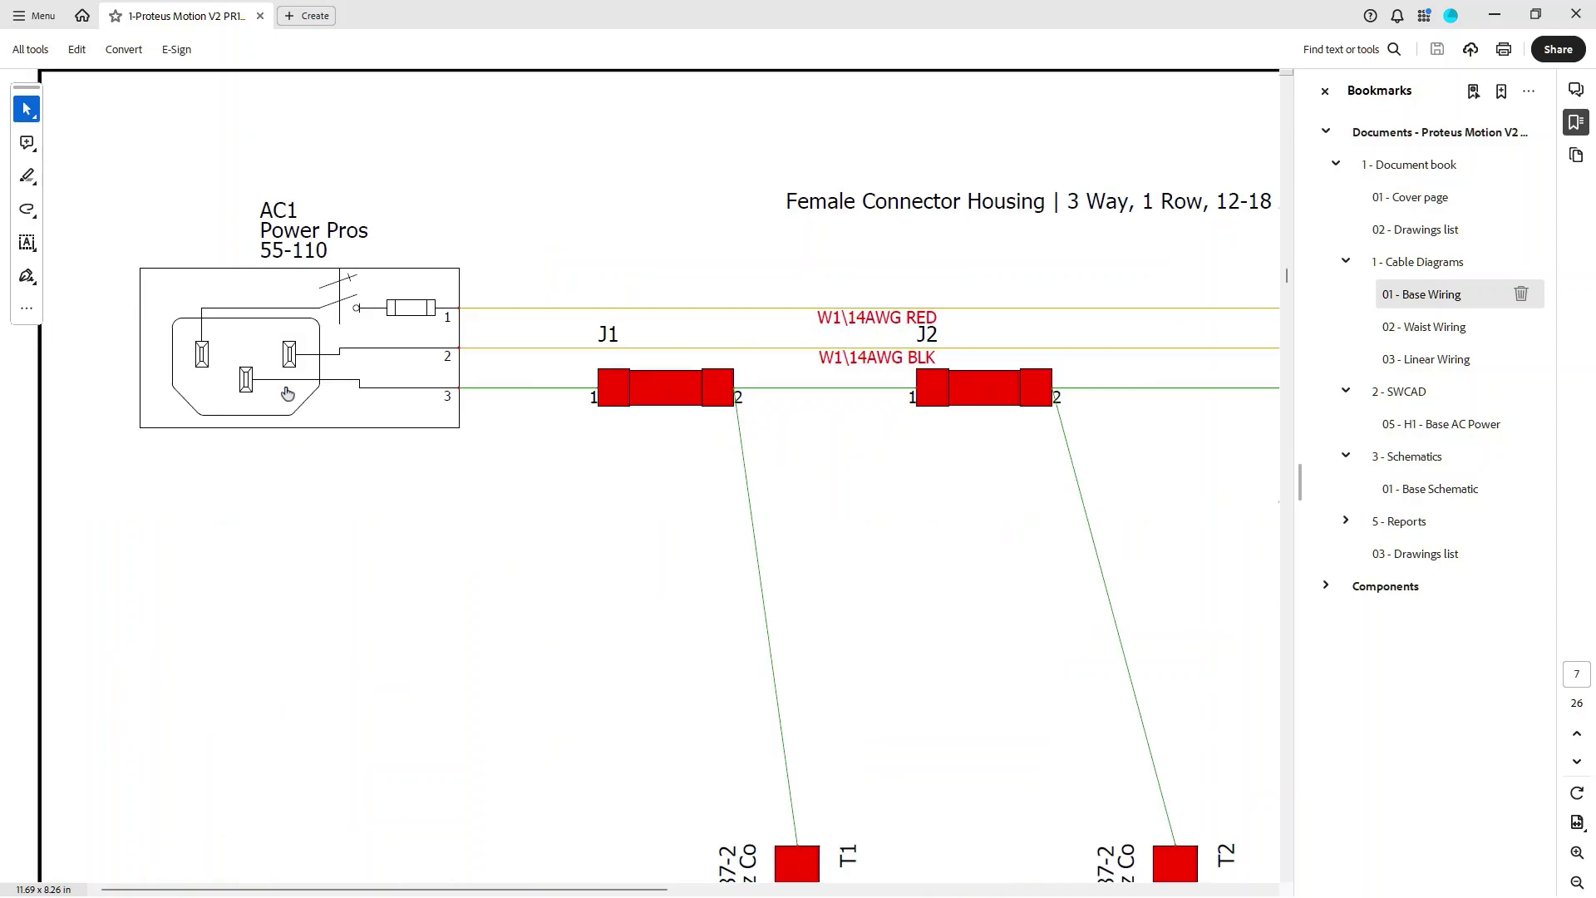
- Show page 6, the AC power connector drawing, fitted as a whole page
key(Page_Up)
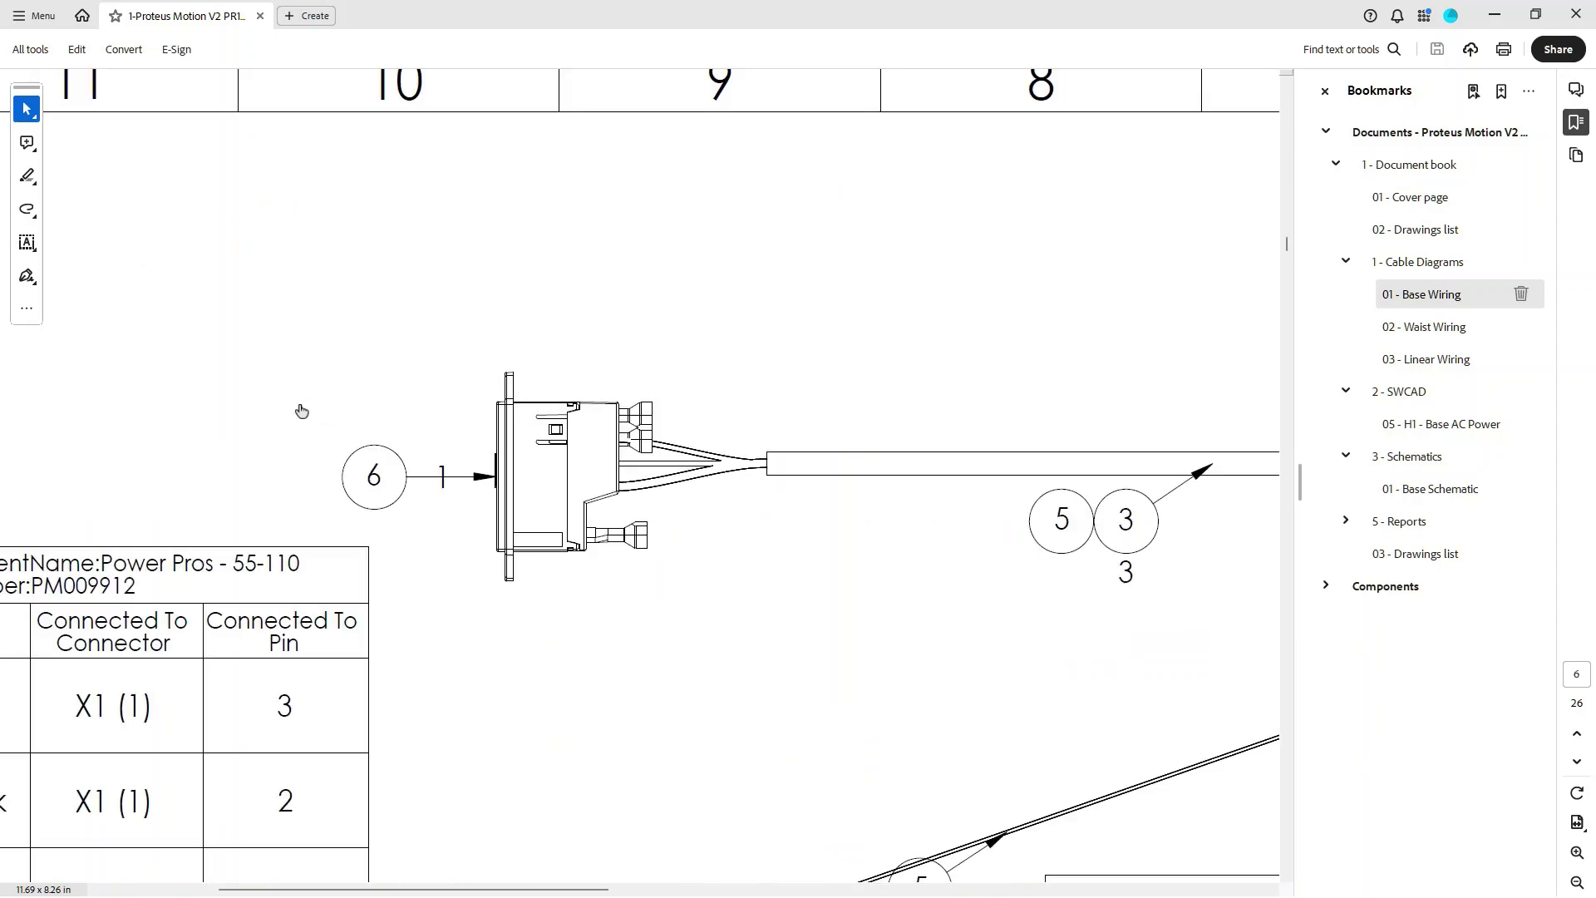
key(ctrl+0)
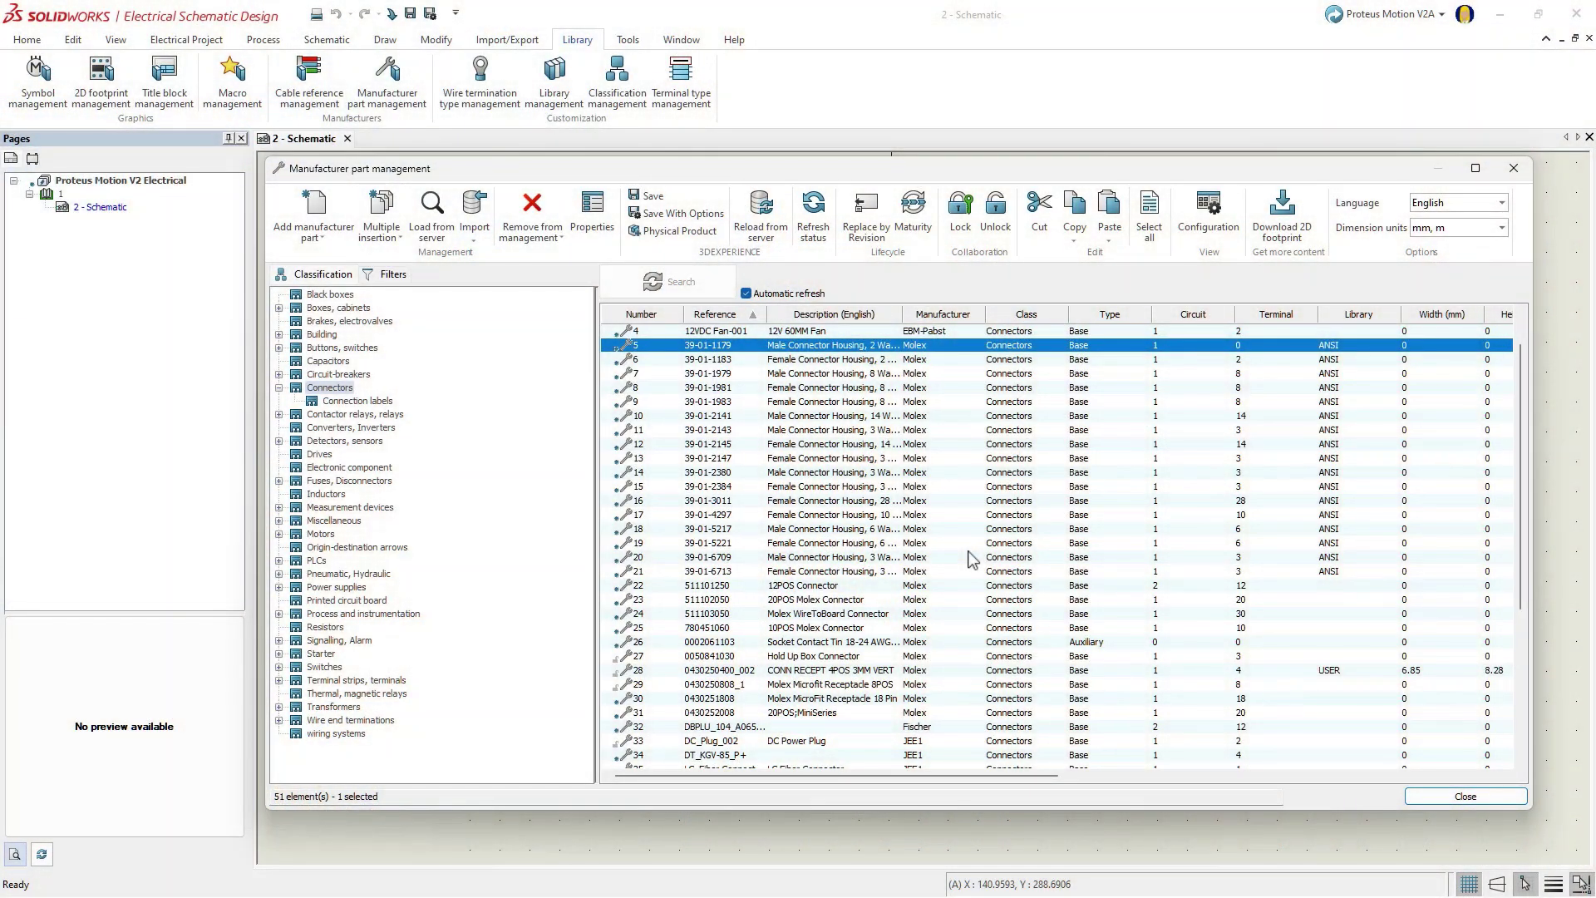
- Select Molex parts in rows 5–21 and auto-associate them all with physical products
shift+click(968, 572)
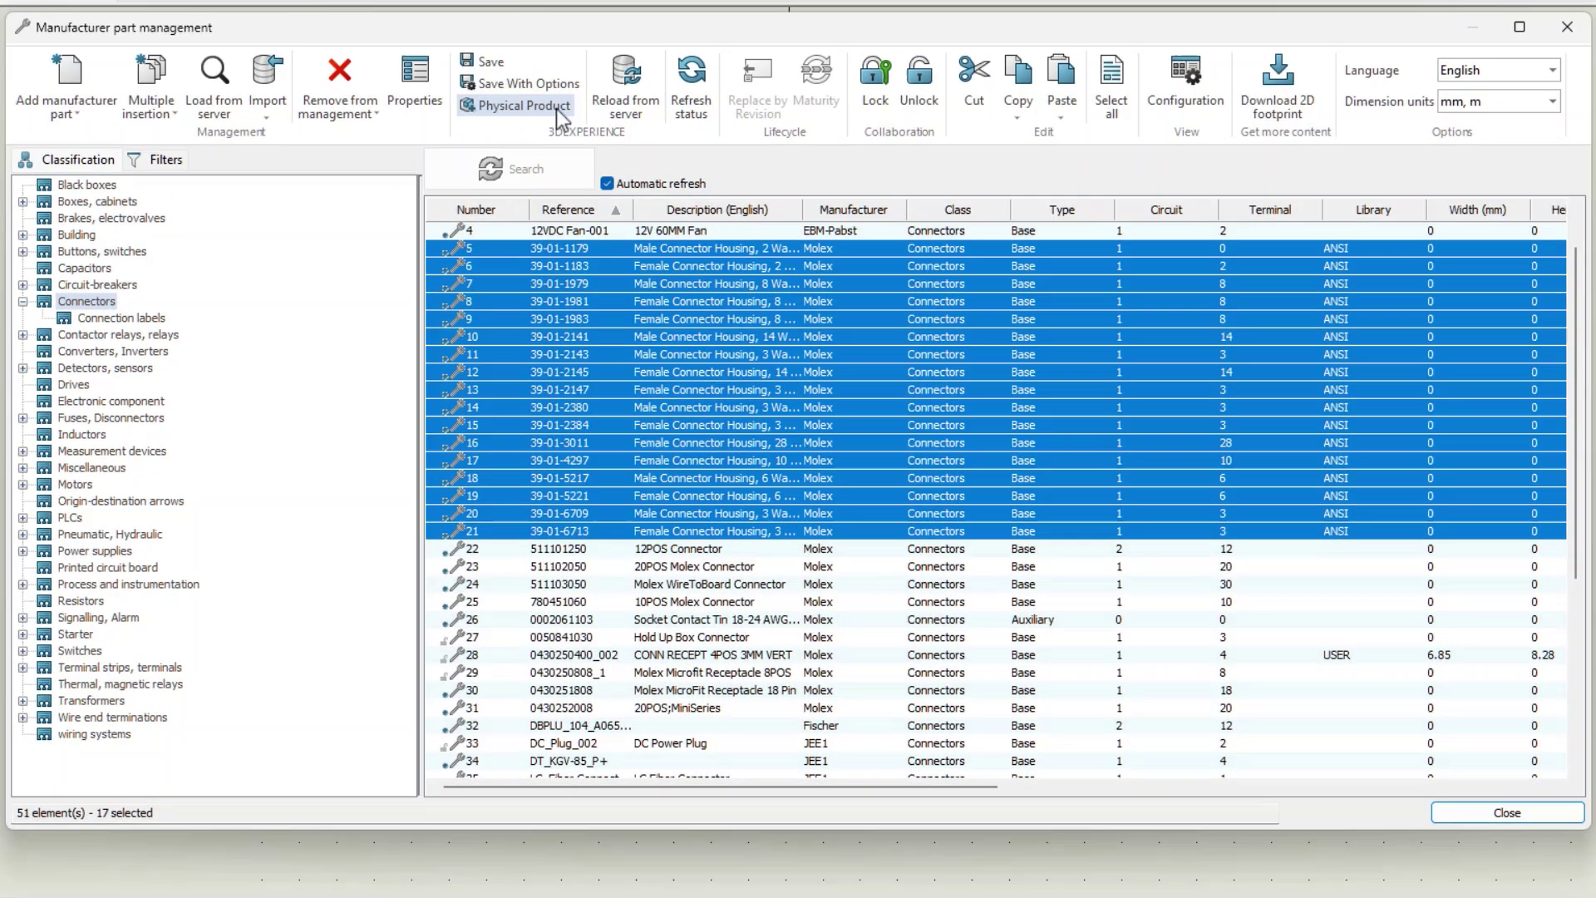
click(558, 109)
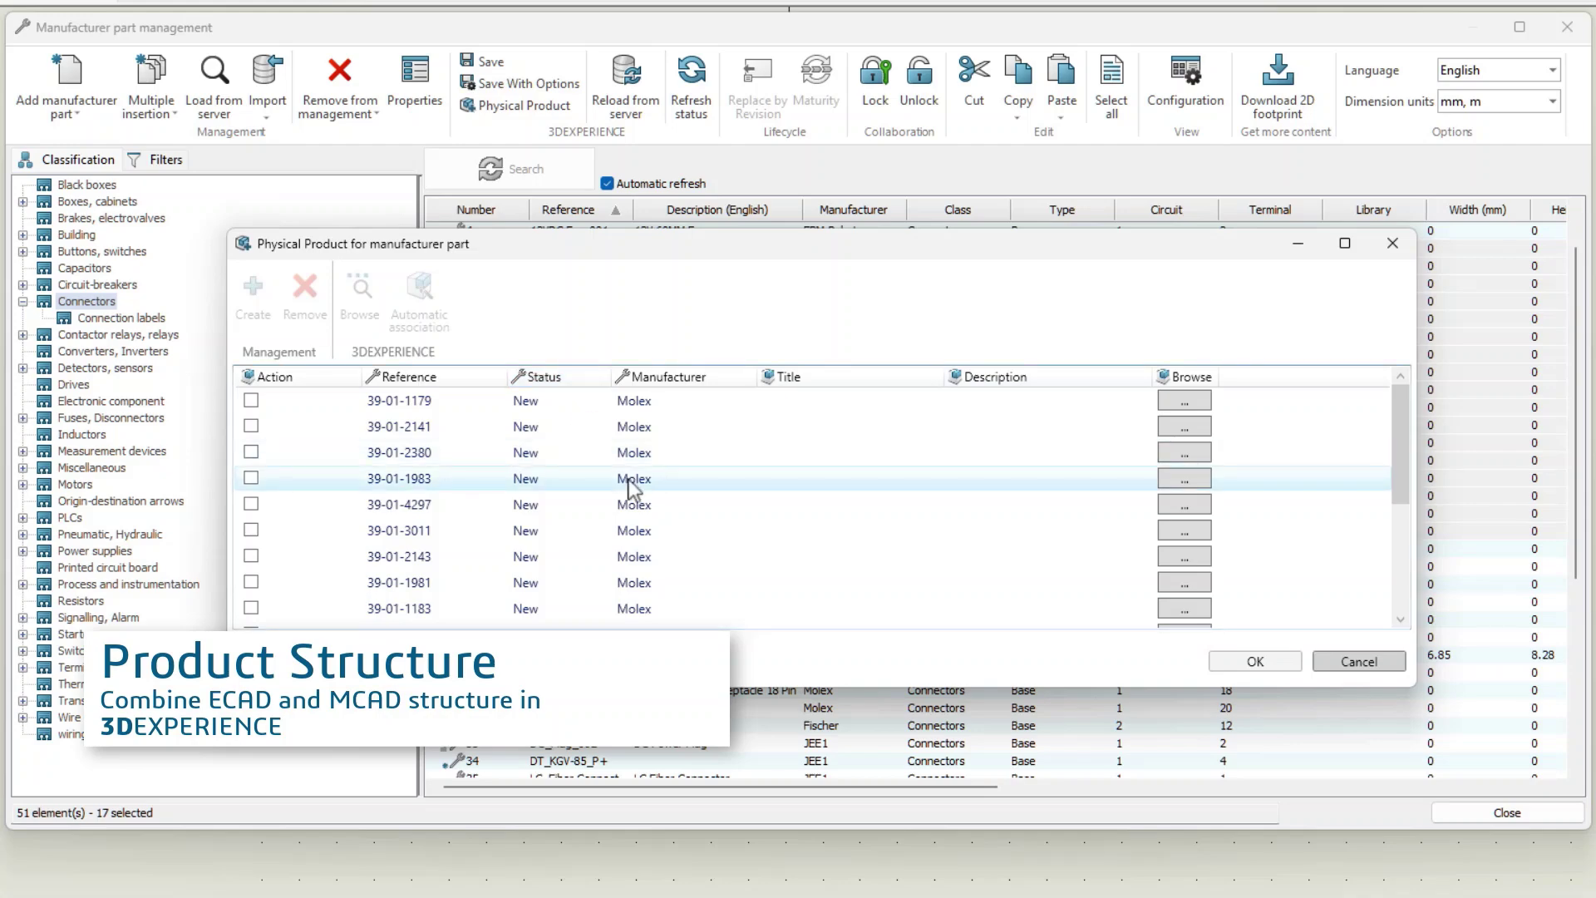
key(ctrl+a)
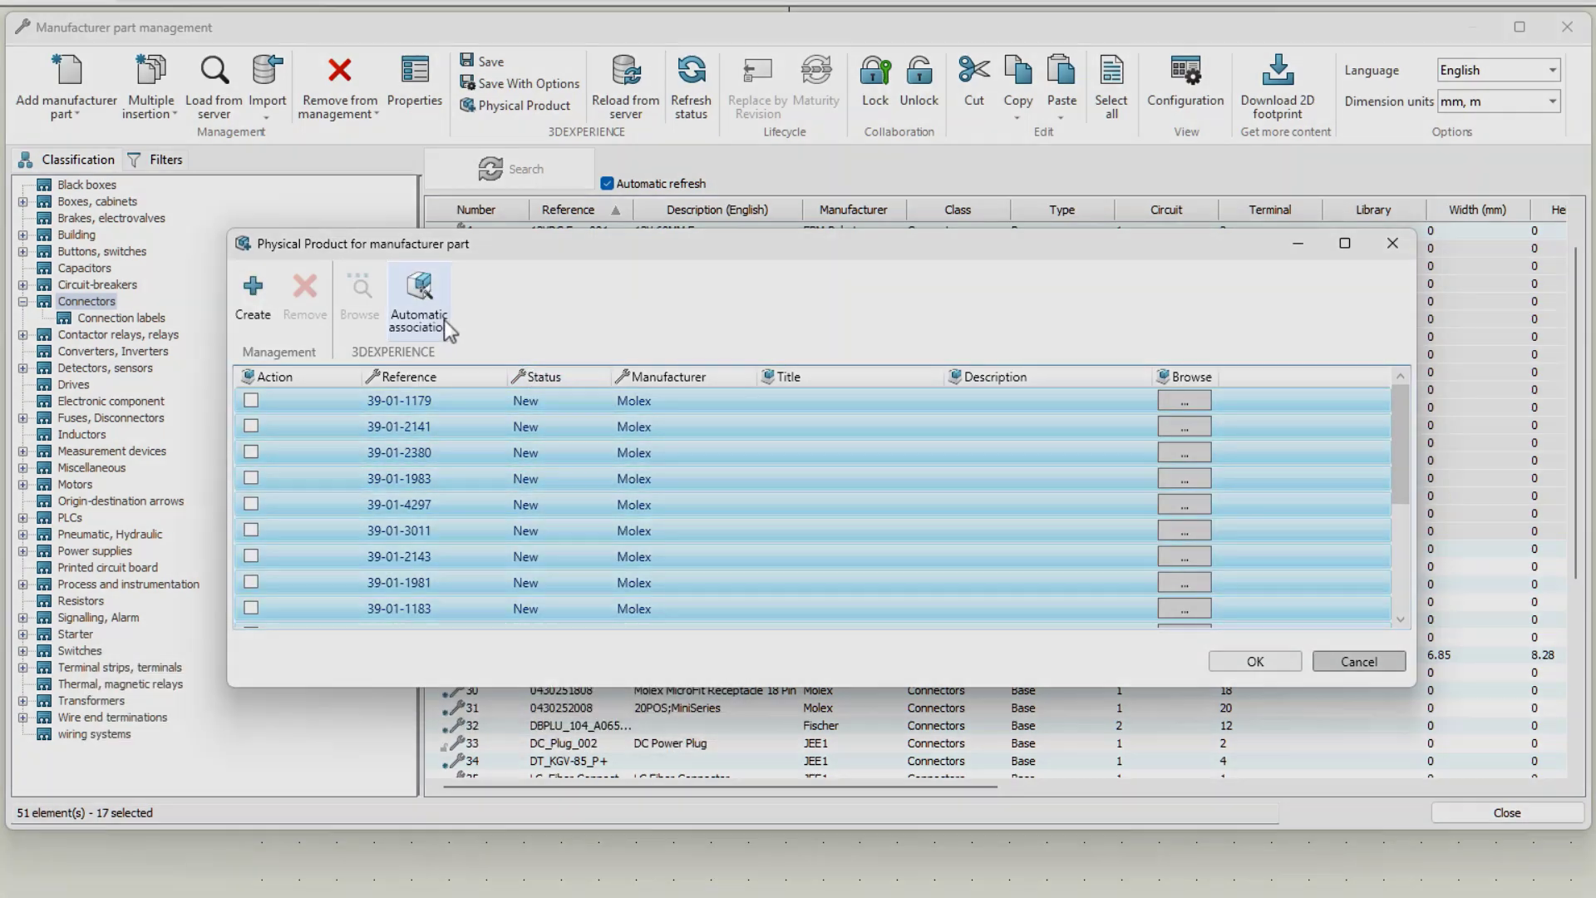
click(444, 323)
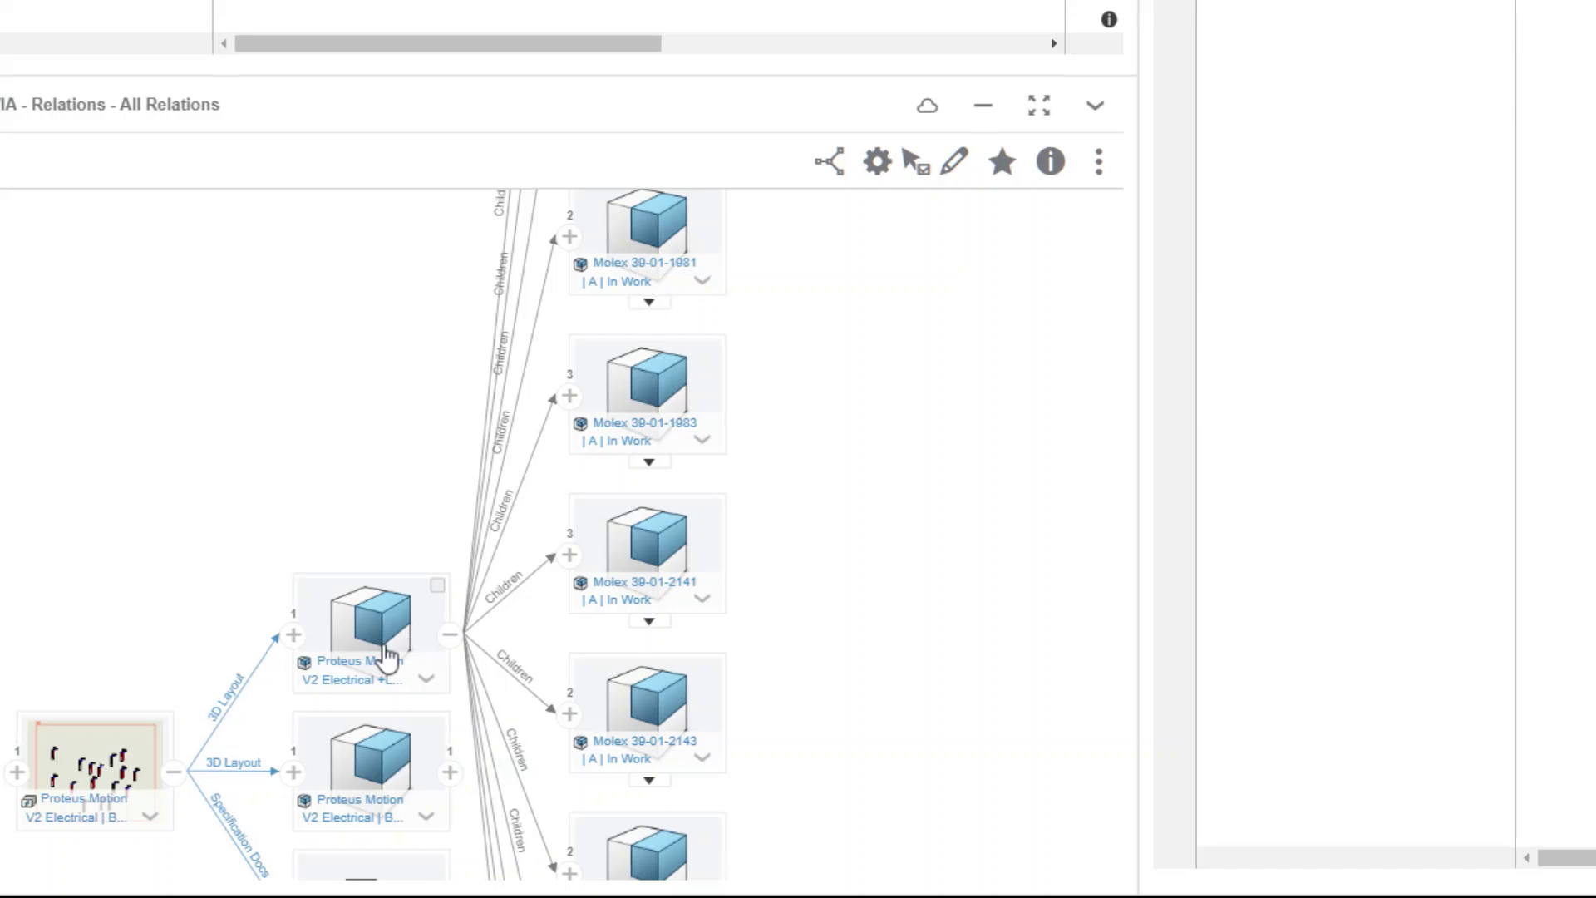
- Load Proteus Motion into the Engineering Release widget and expand Proteus Motion V2 Electrical +L1
drag(386, 657, 908, 502)
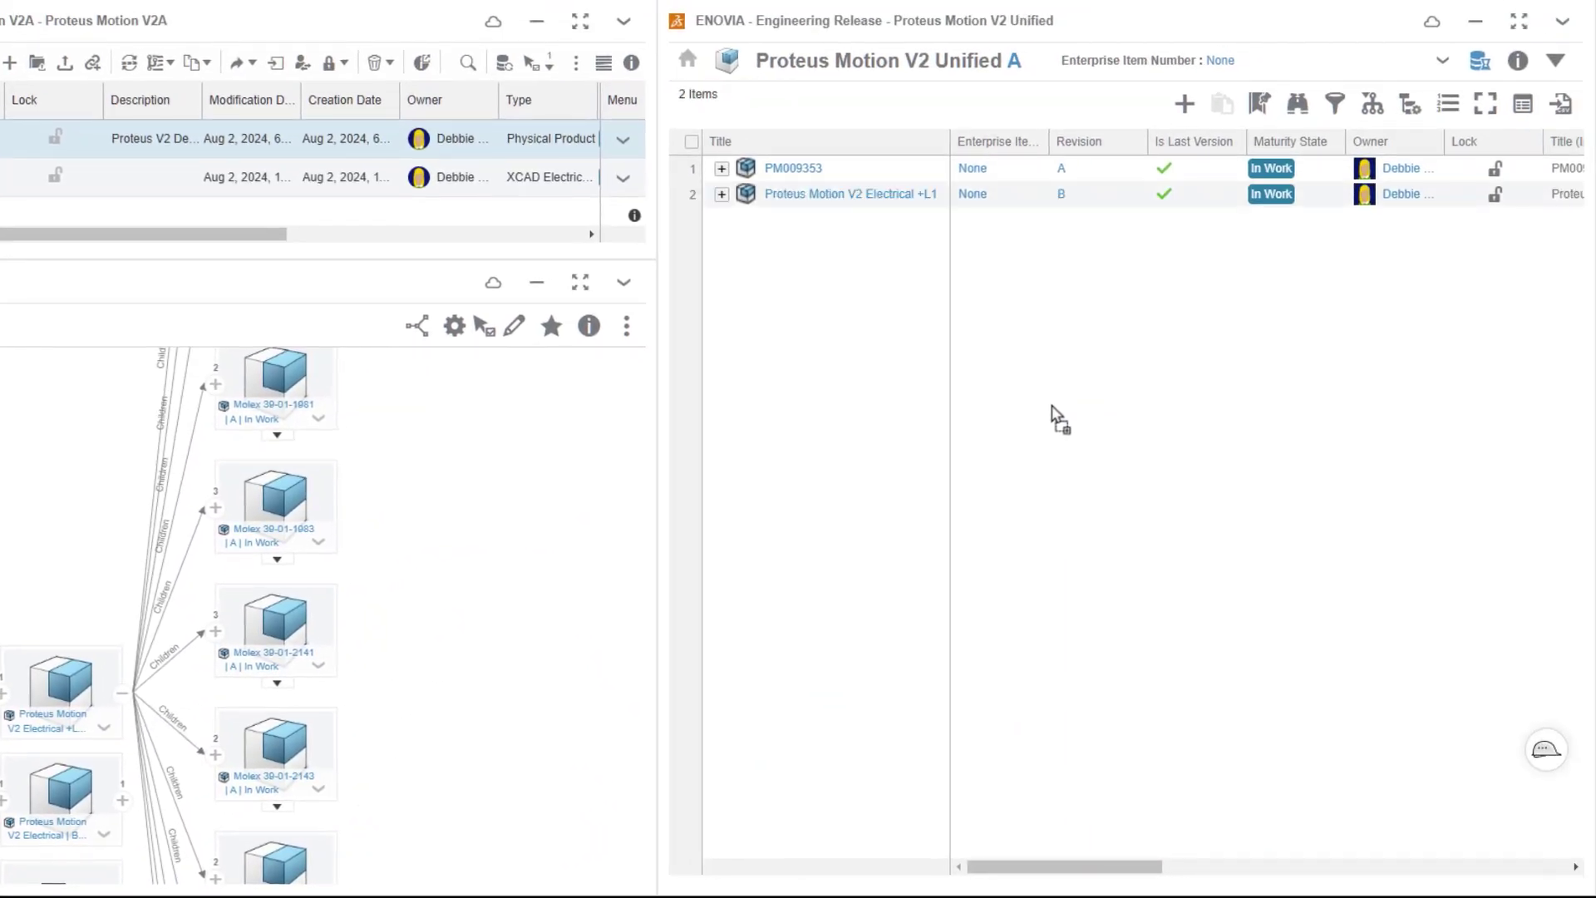
click(721, 196)
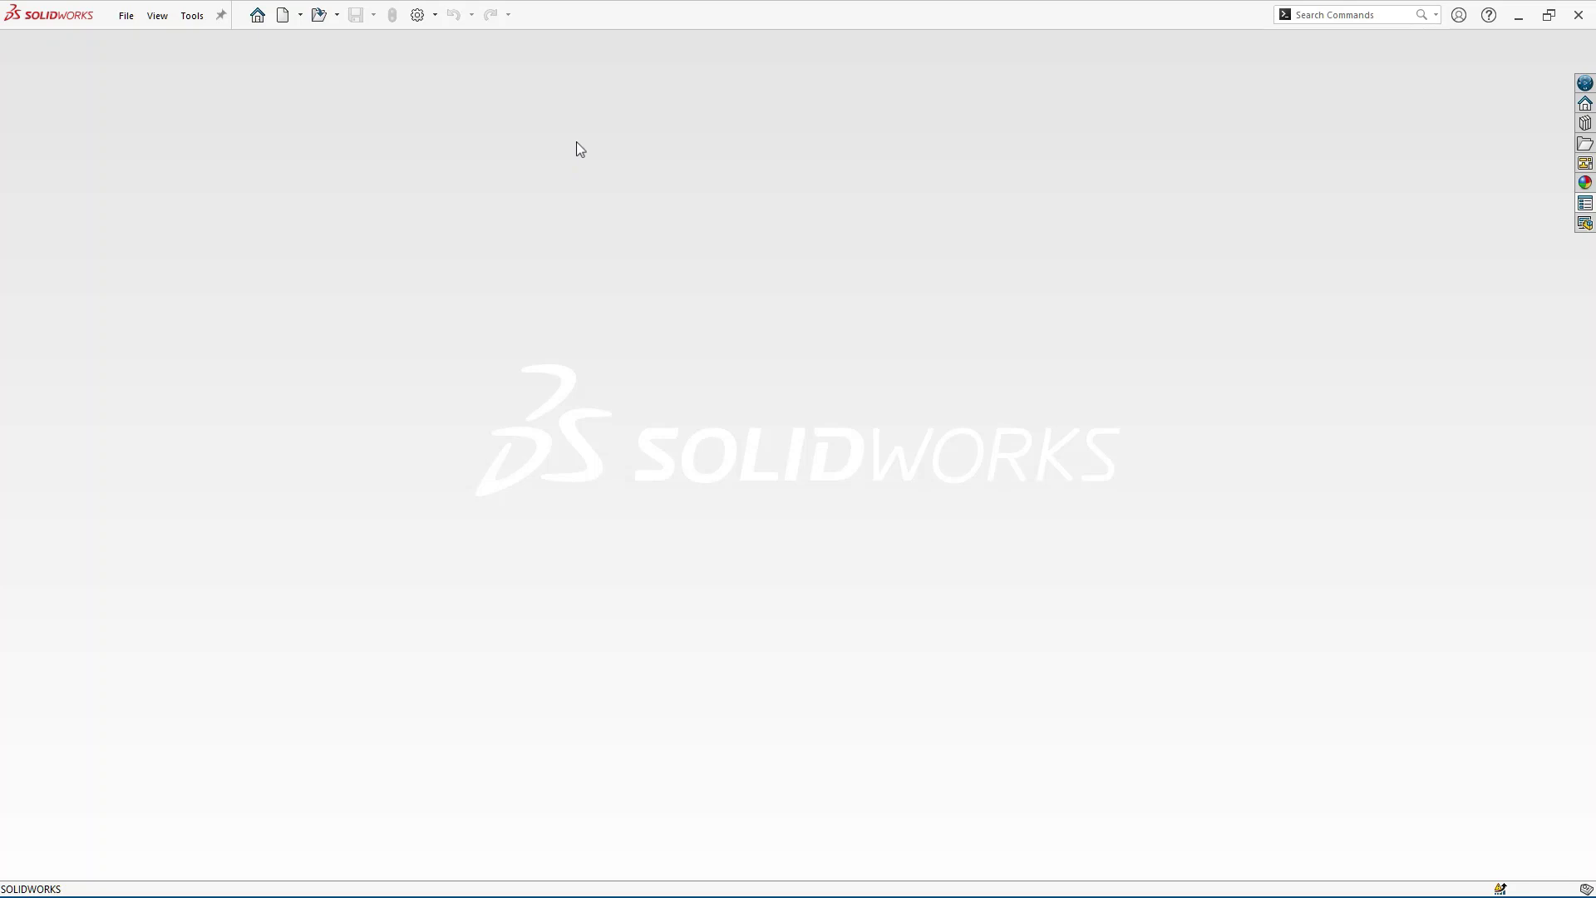
- Enable the CircuitWorks add-in from Add-Ins, then bring up the Tools menu
click(435, 15)
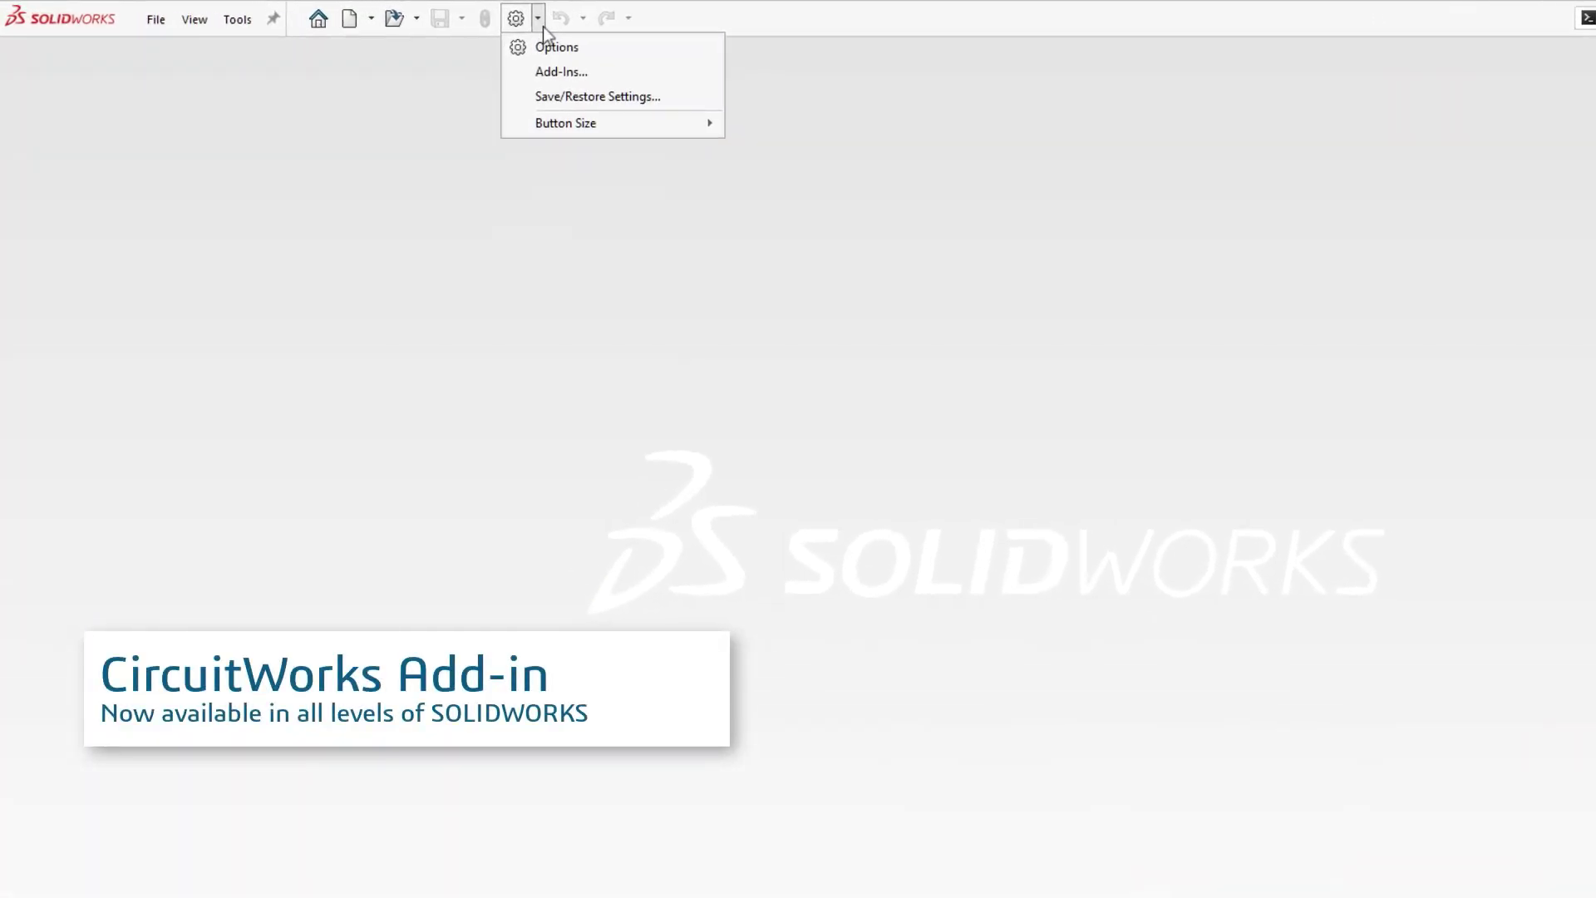
click(570, 73)
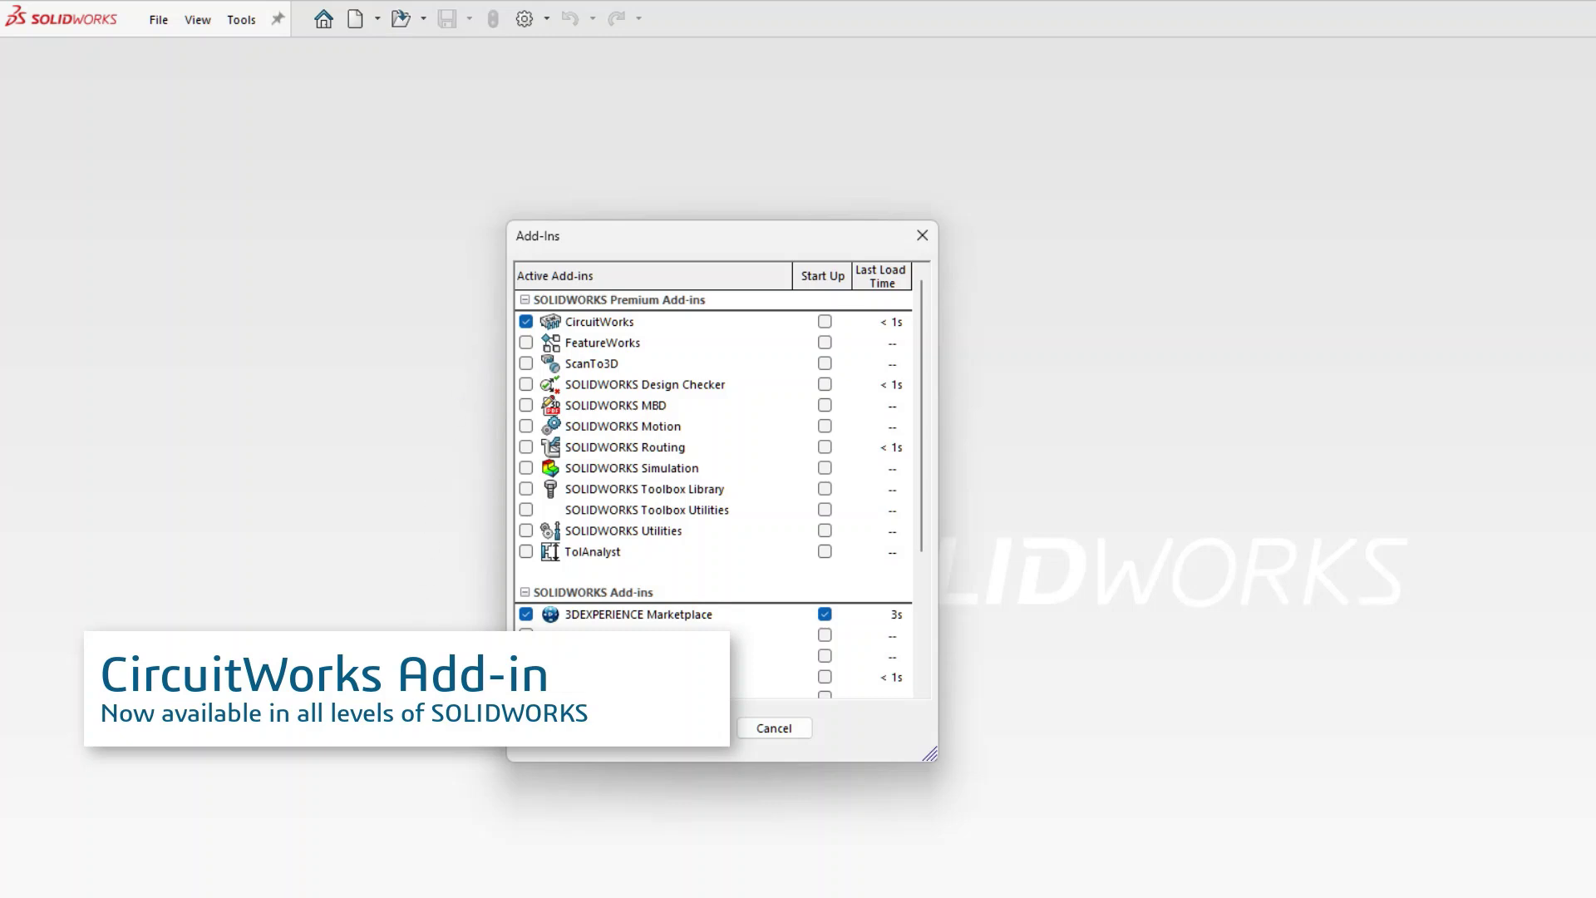
click(706, 739)
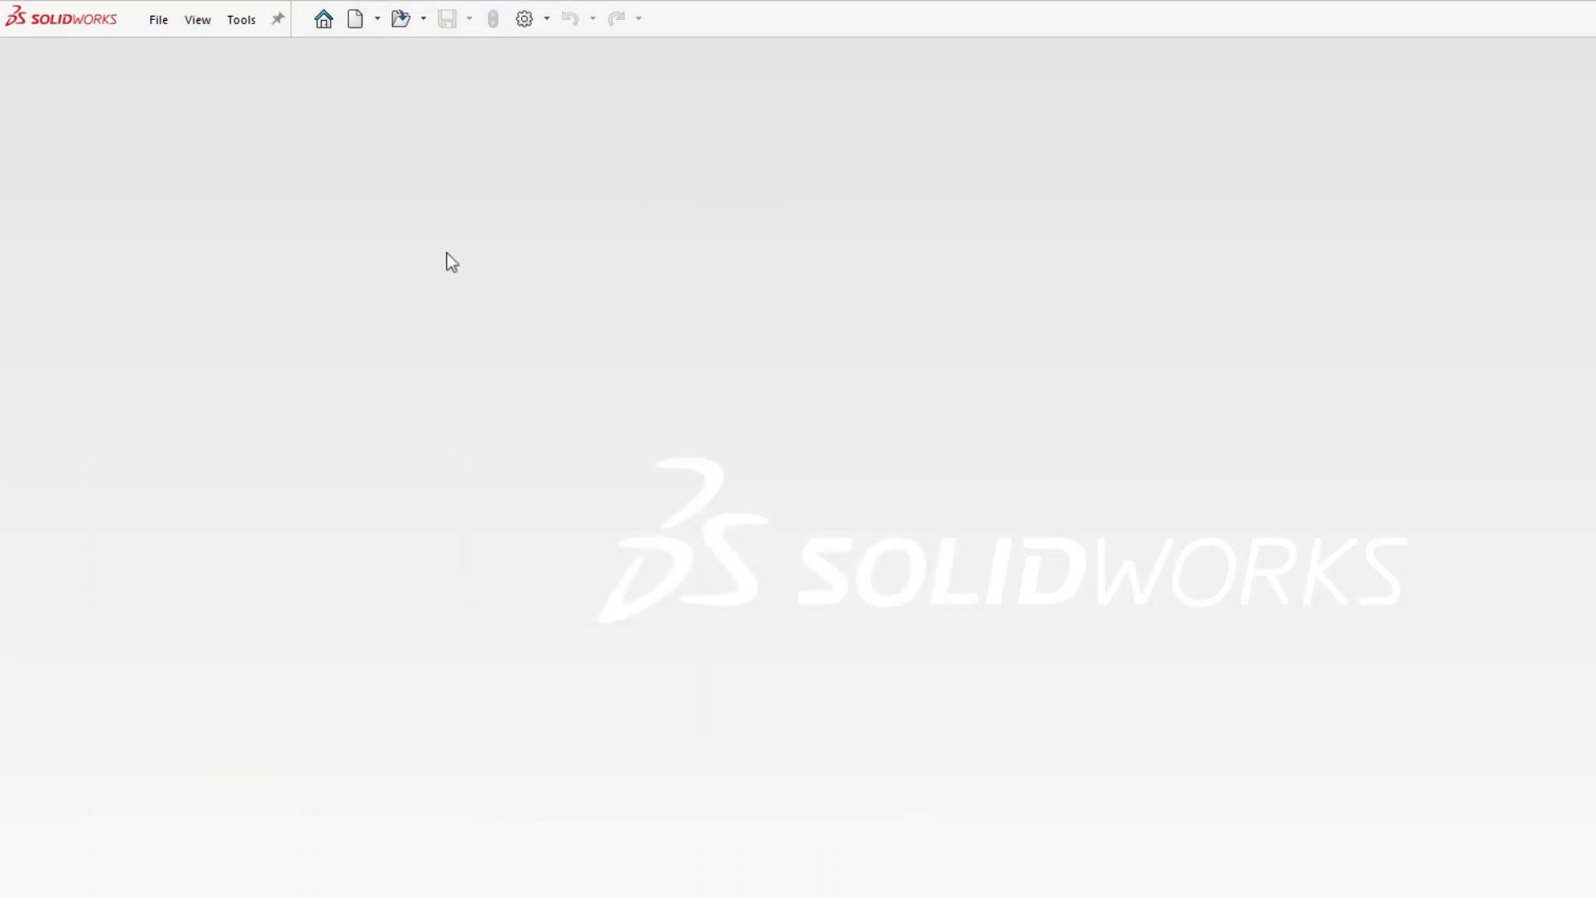
click(243, 21)
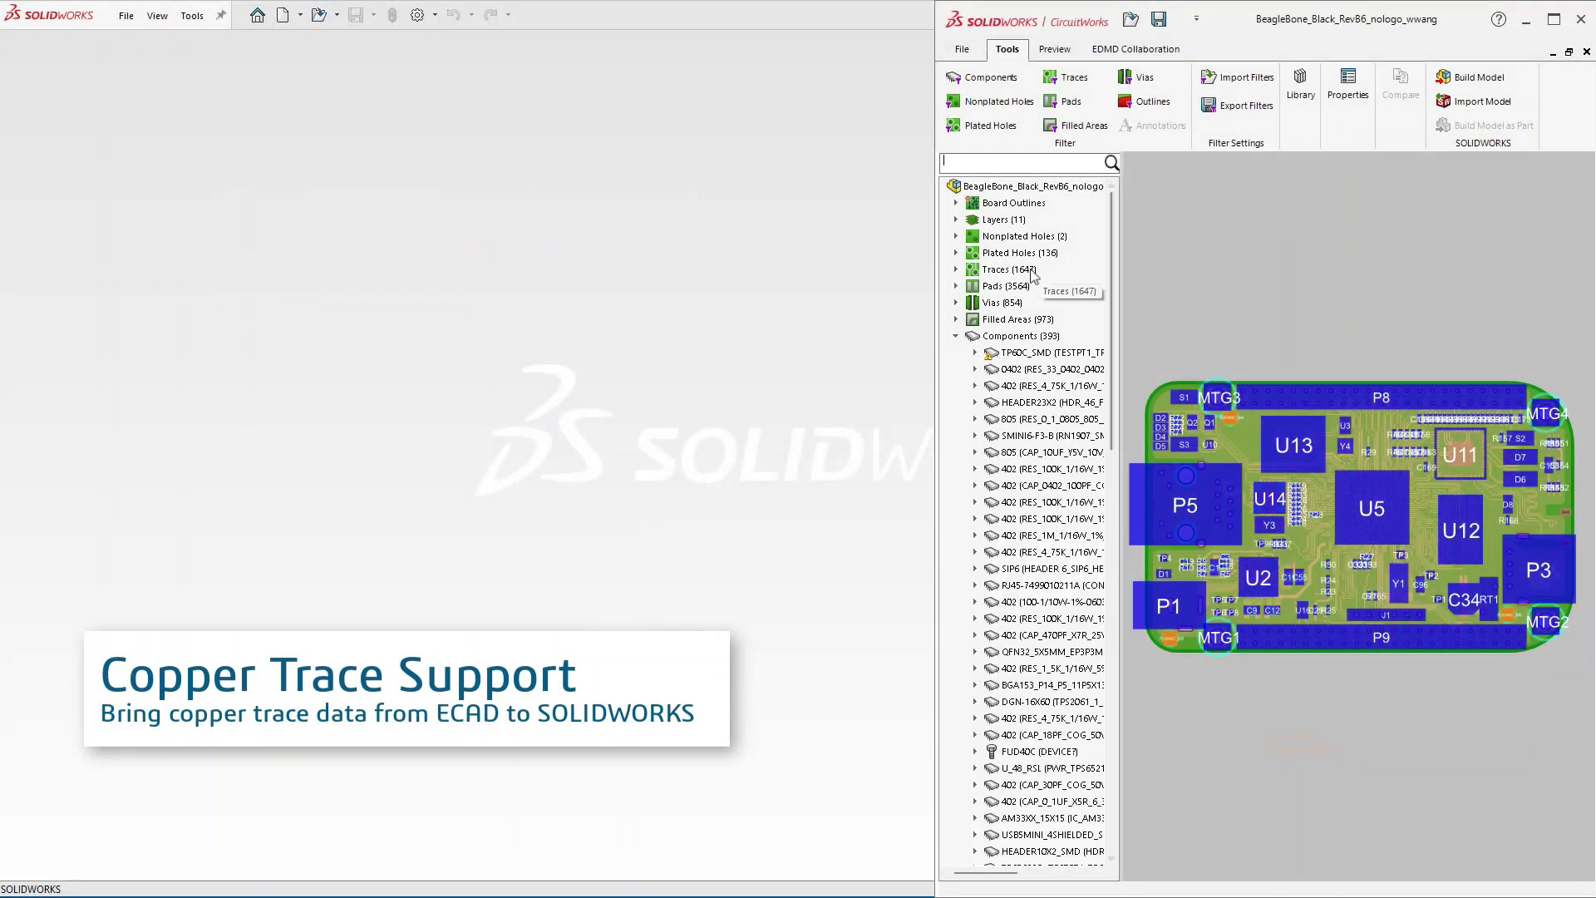
- Include the 1647 BeagleBone copper traces, build the 3D board model, and orbit to inspect it
click(1033, 276)
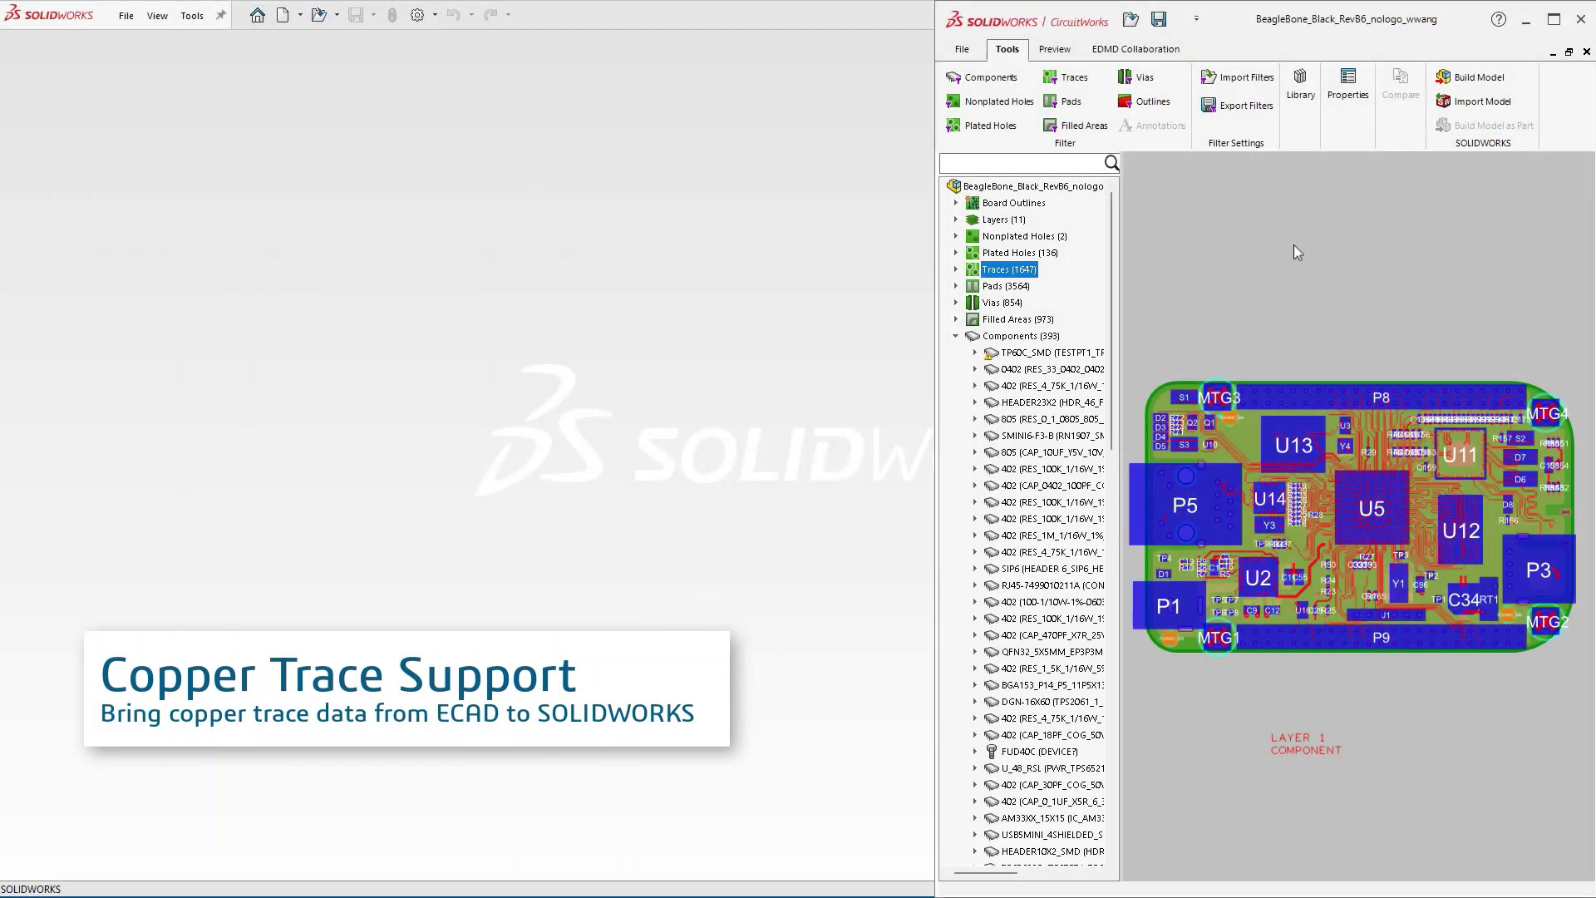
click(1478, 78)
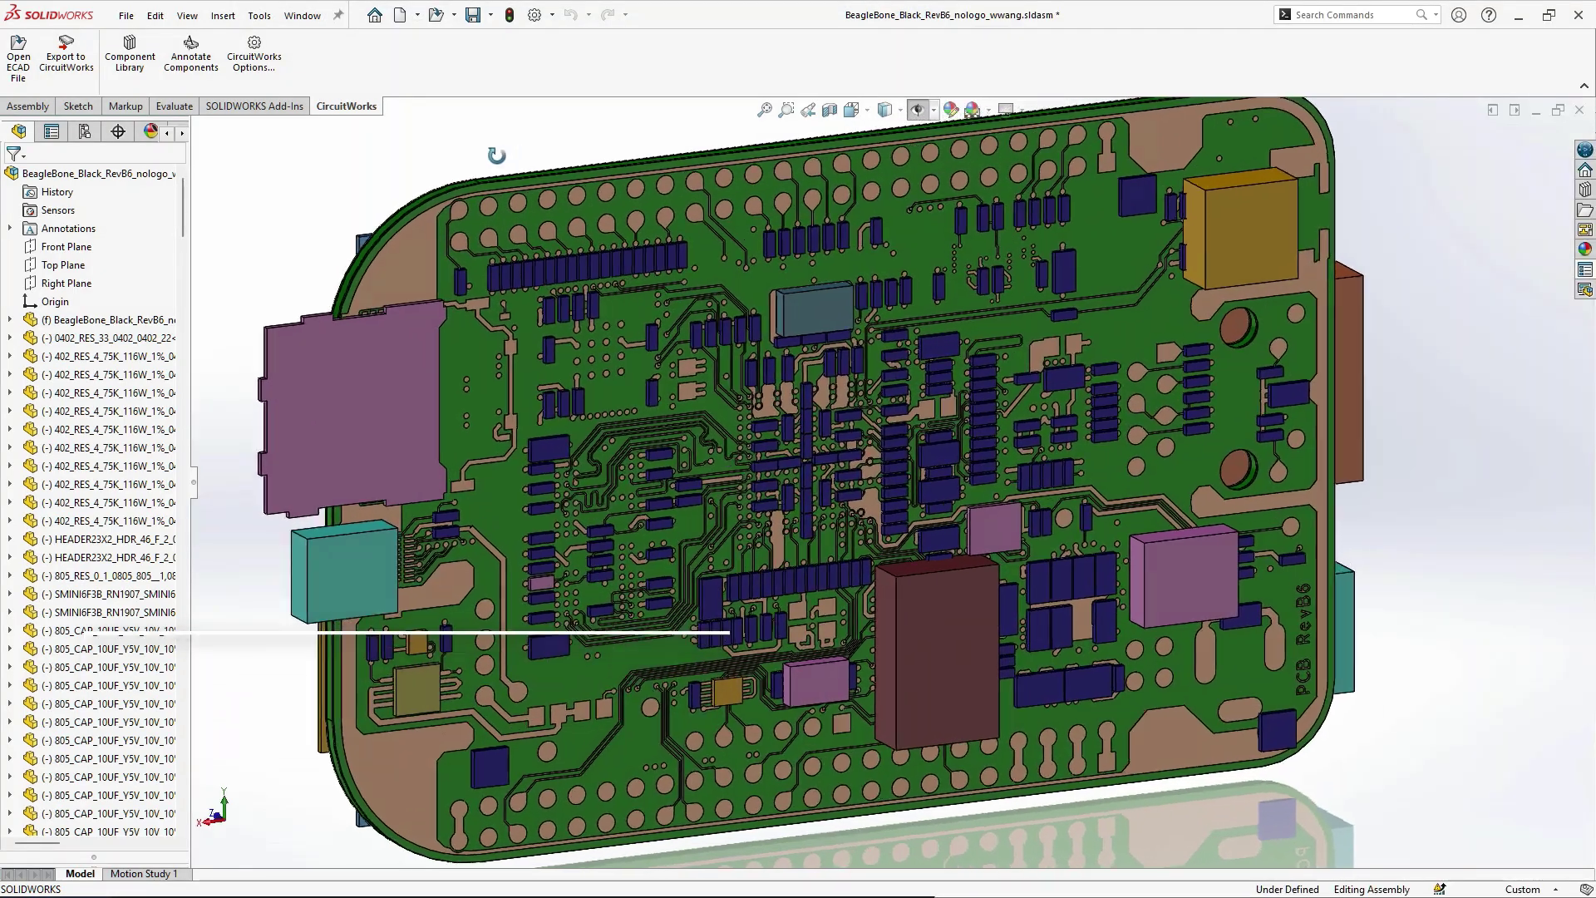
middle_drag(497, 156, 342, 169)
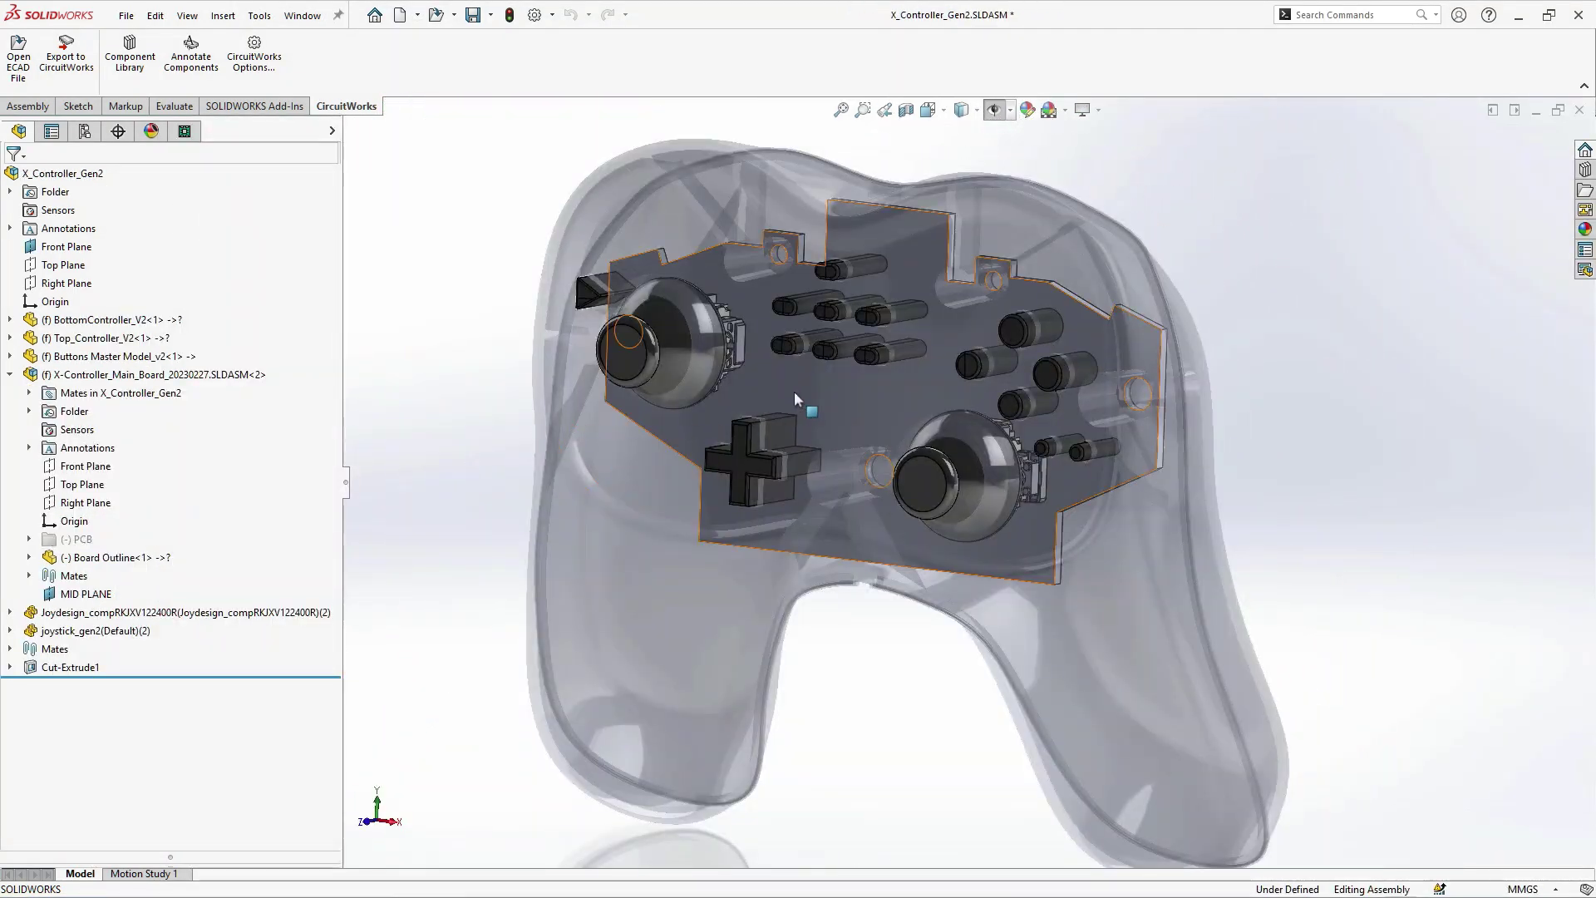
- Select the circuit board in the X_Controller_Gen2 assembly and open its outline as a separate part
click(795, 393)
click(881, 288)
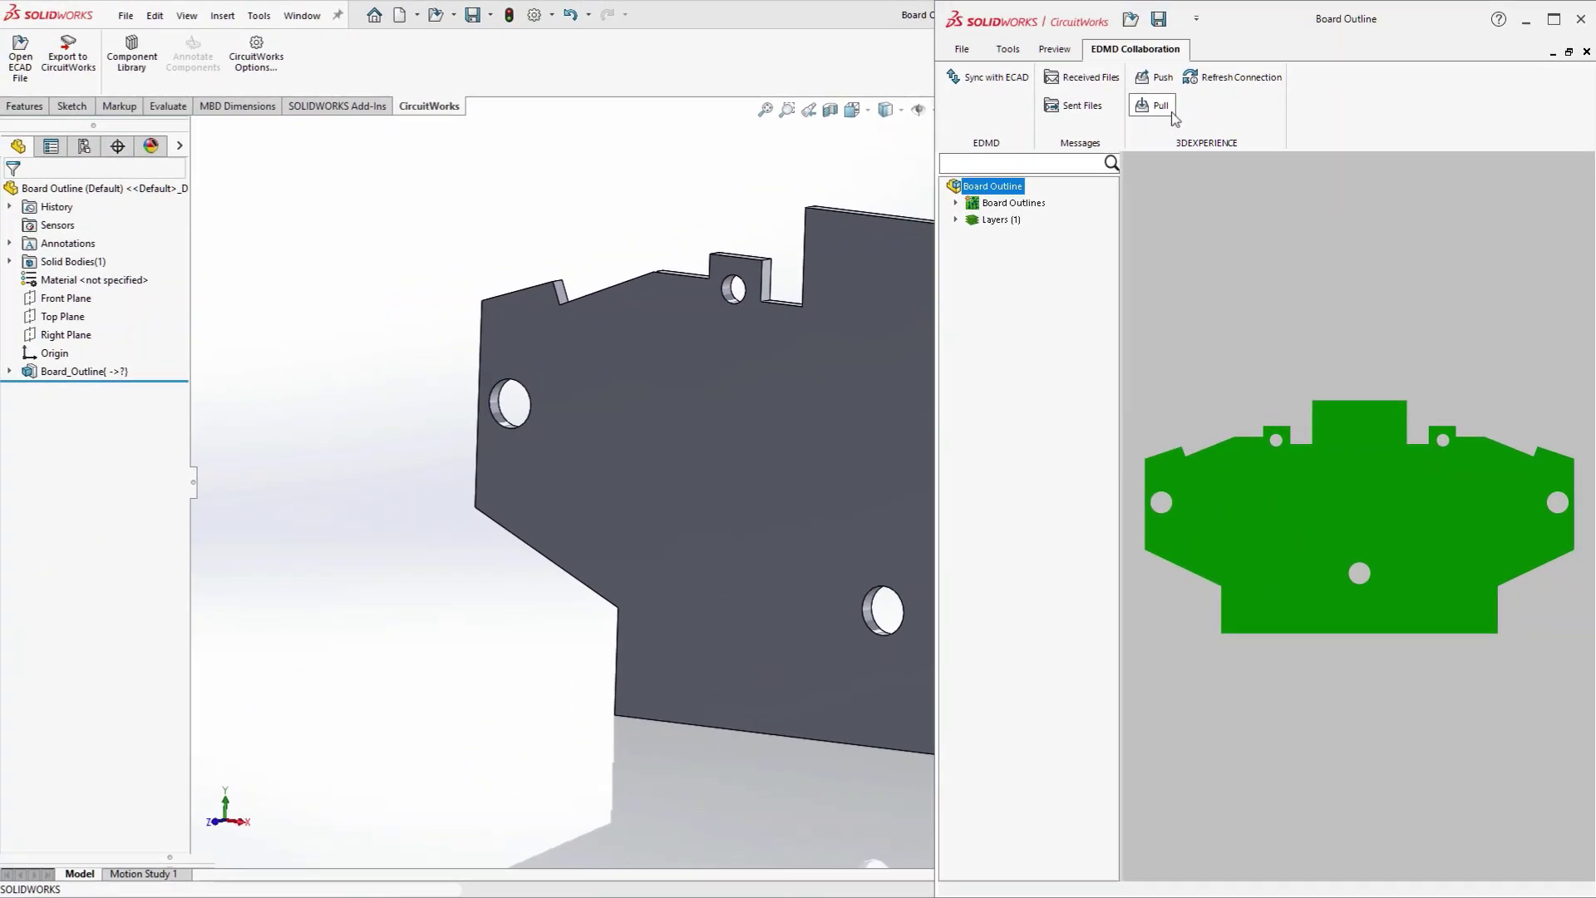
- Push the Allegro main board updates to 3DEXPERIENCE and turn the controller to view the board from behind
click(1173, 114)
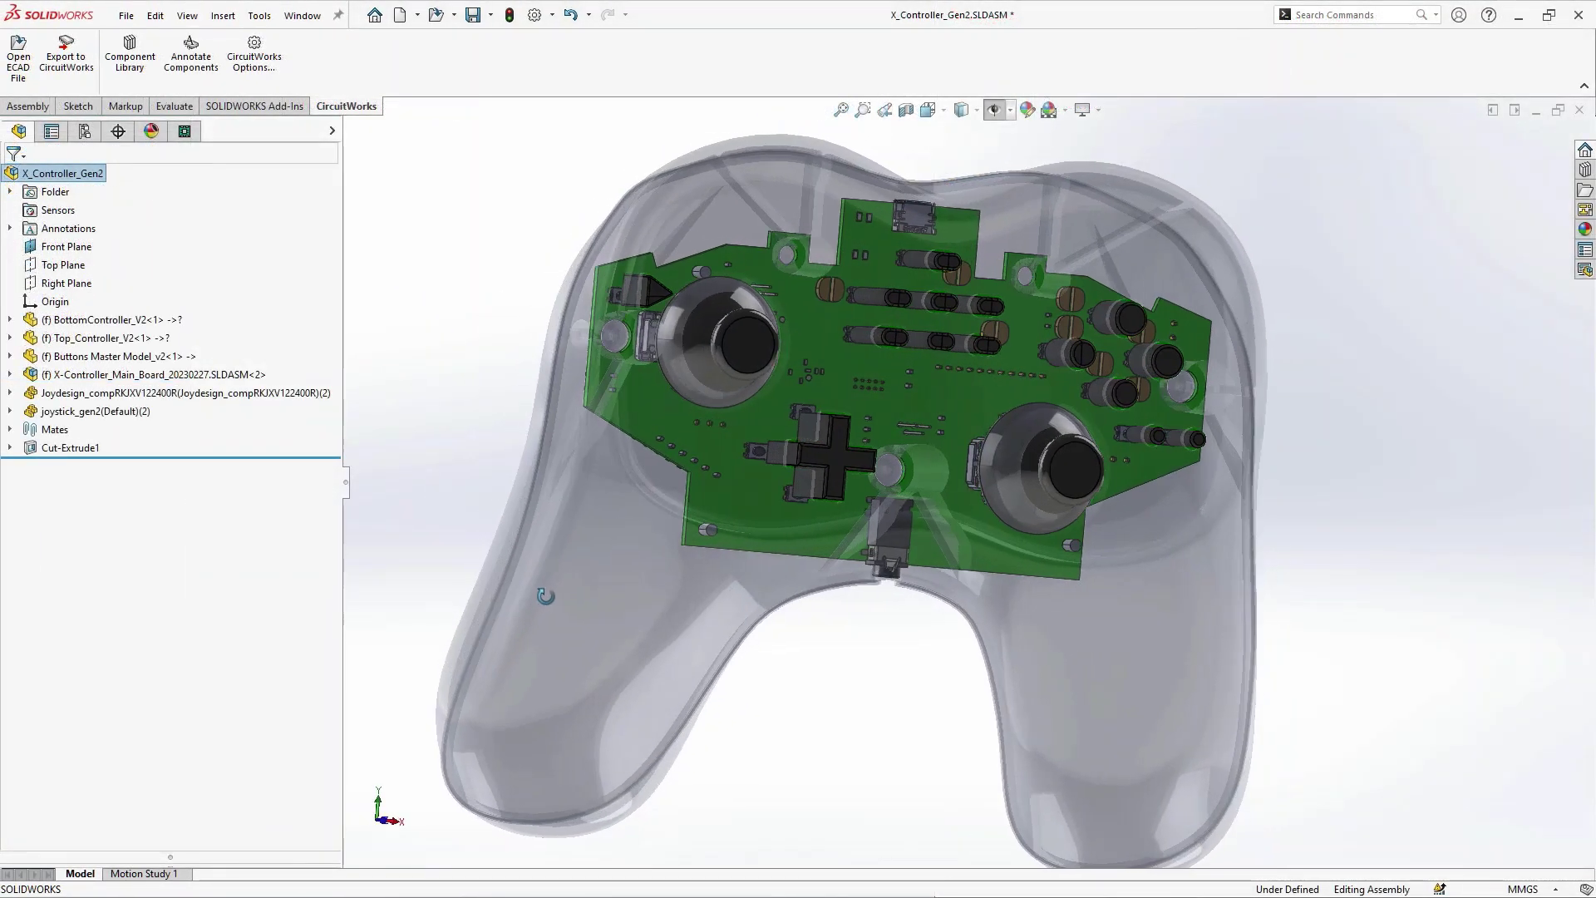
middle_drag(466, 608, 1089, 640)
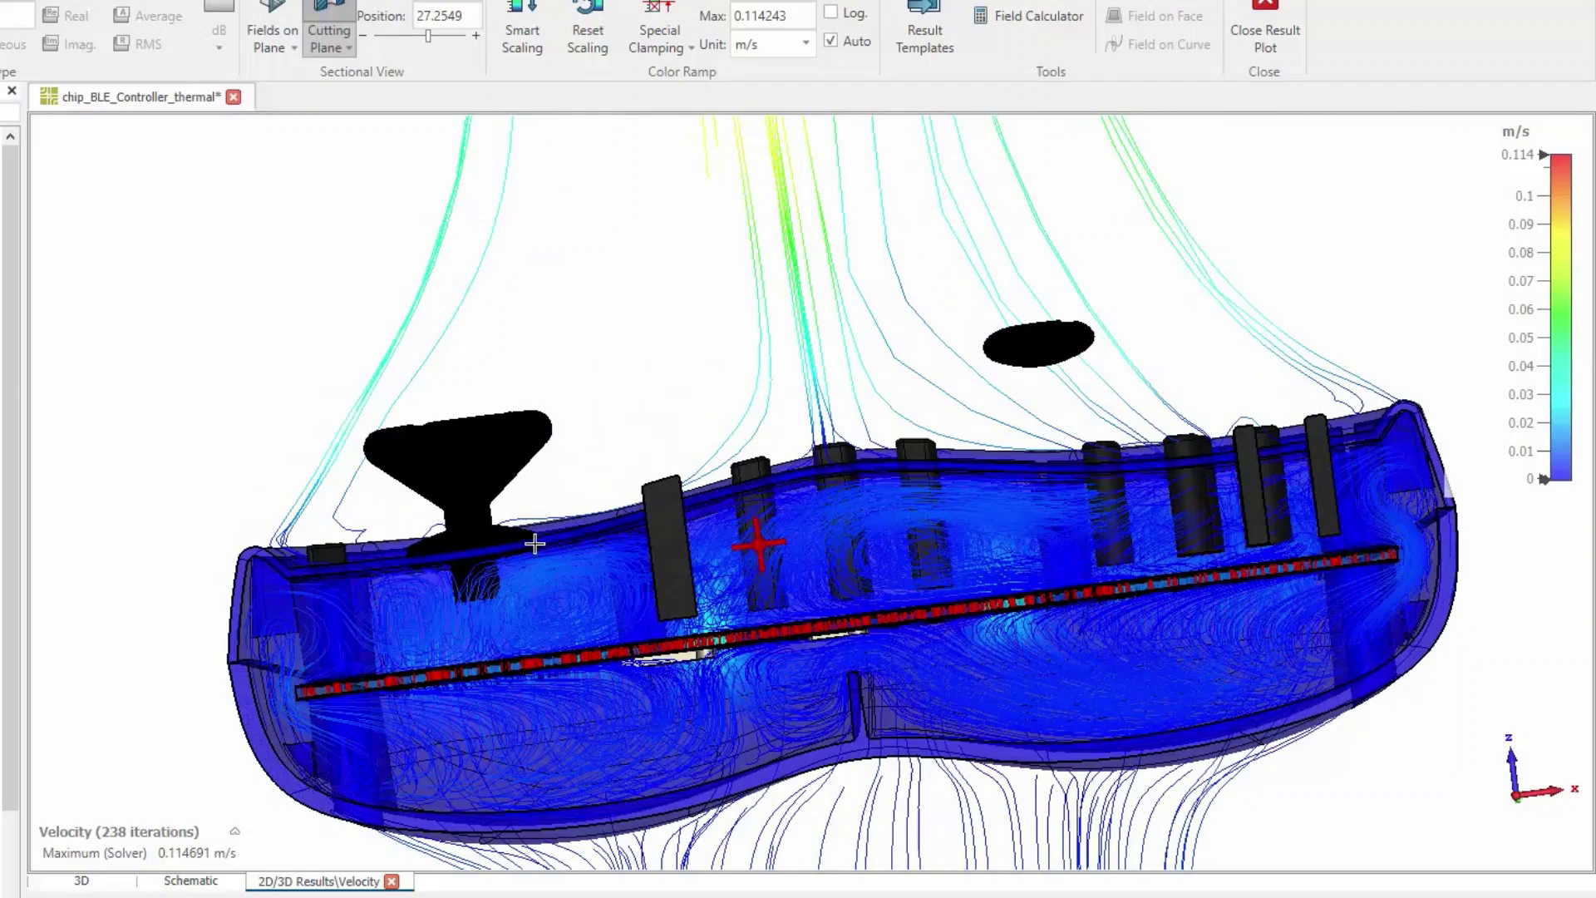
mouse_move(535, 541)
mouse_down()
mouse_move(776, 581)
mouse_move(681, 665)
mouse_up()
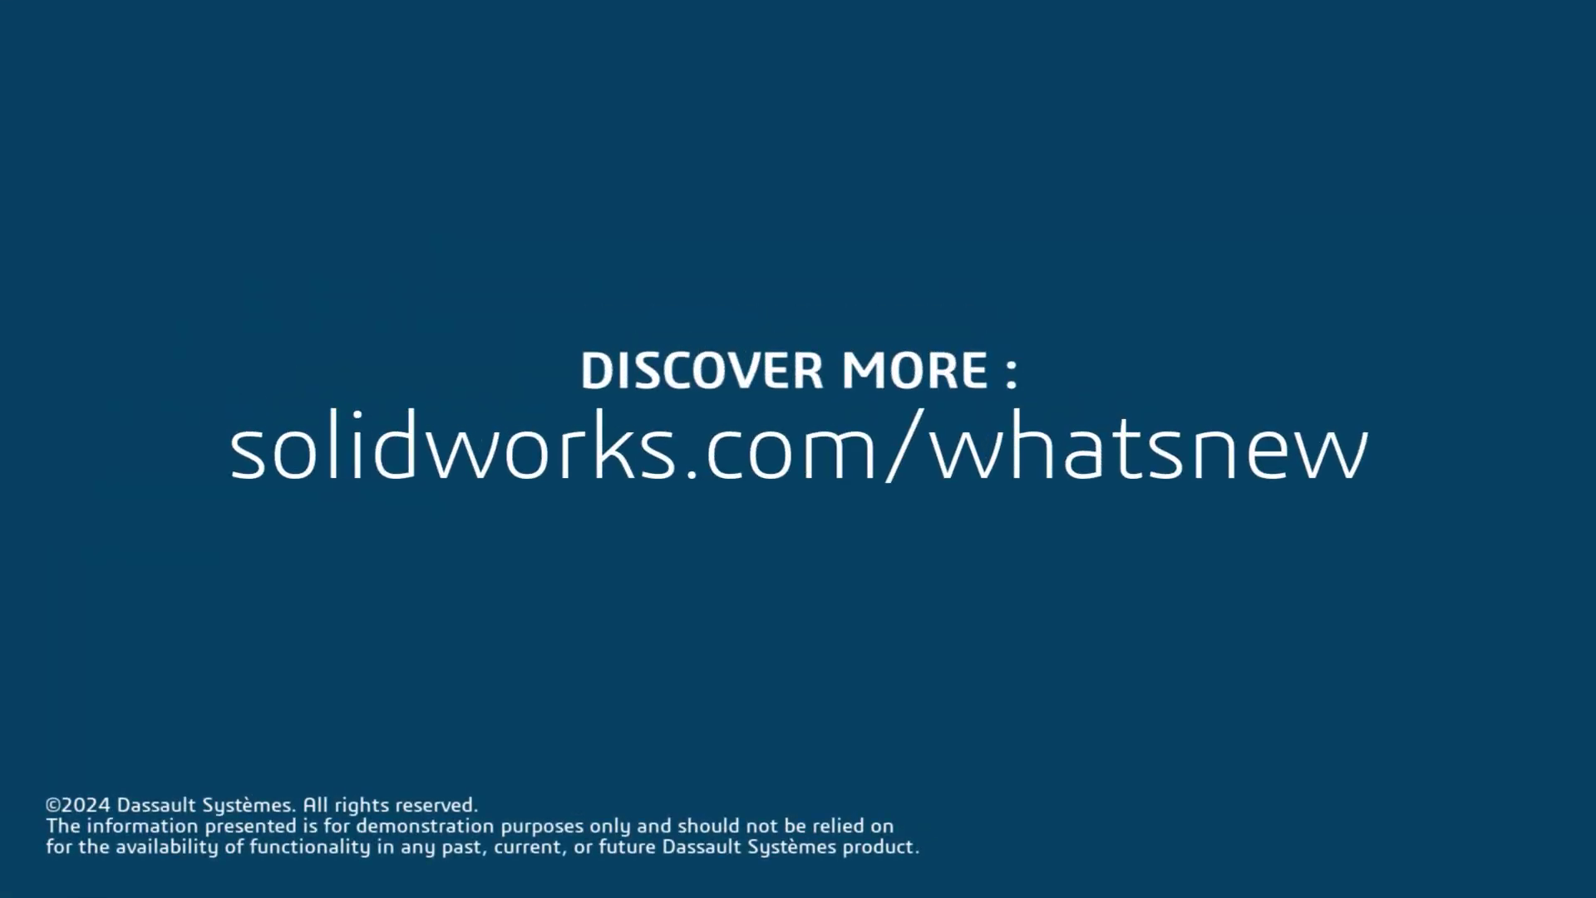